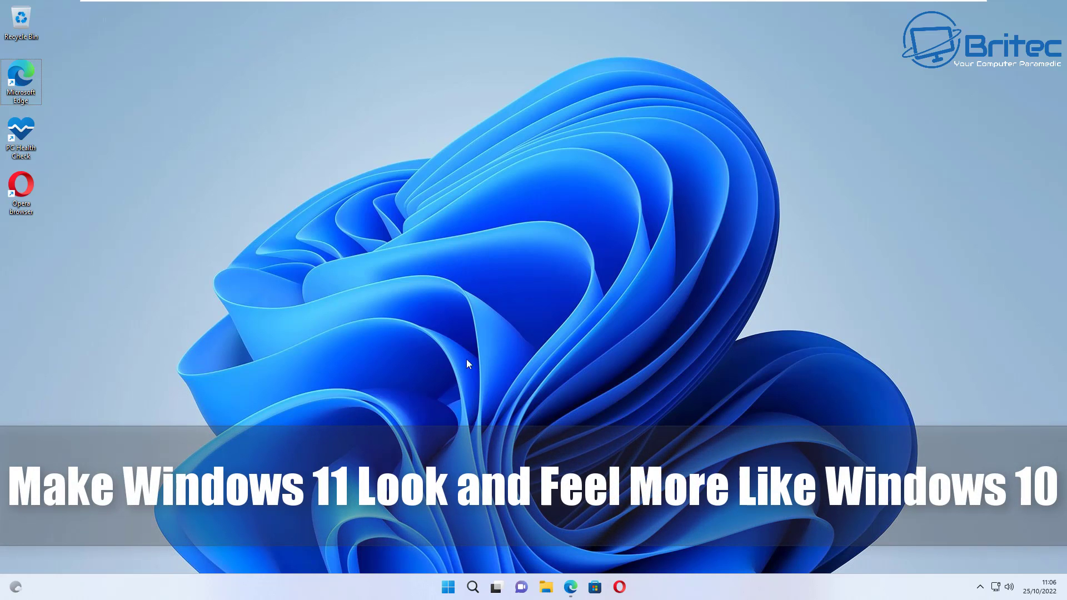
# - Try the Windows 11 Start menu, then launch the Settings app
pyautogui.click(448, 588)
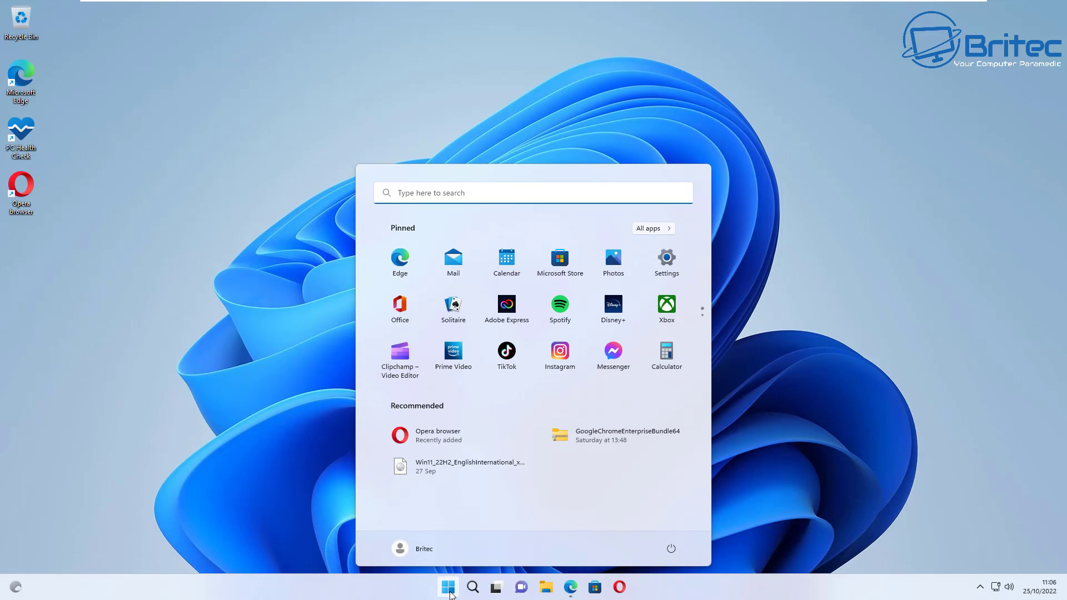
pyautogui.click(274, 519)
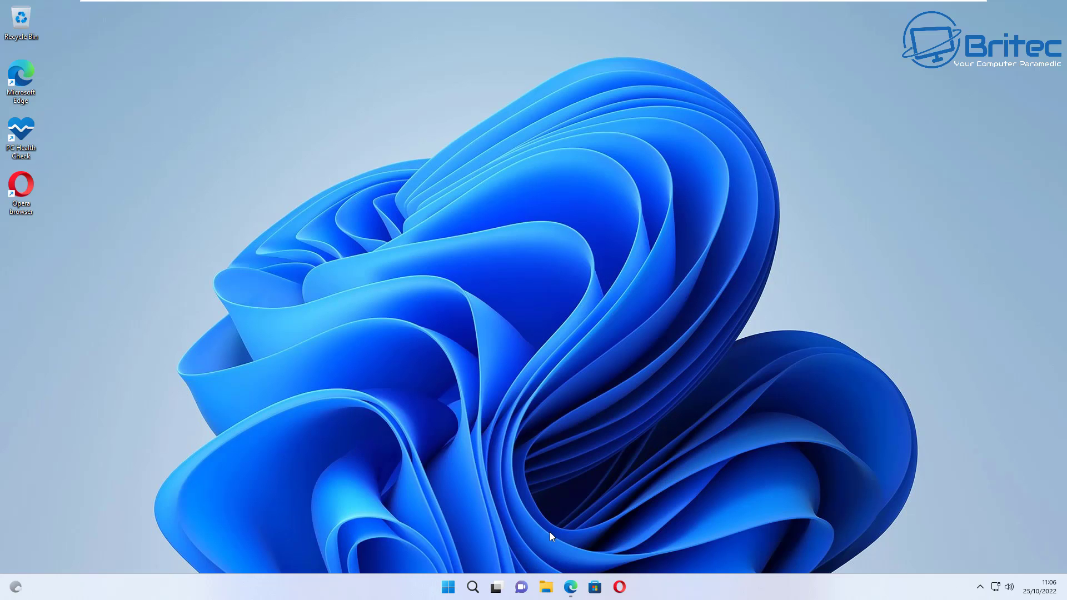
pyautogui.click(457, 586)
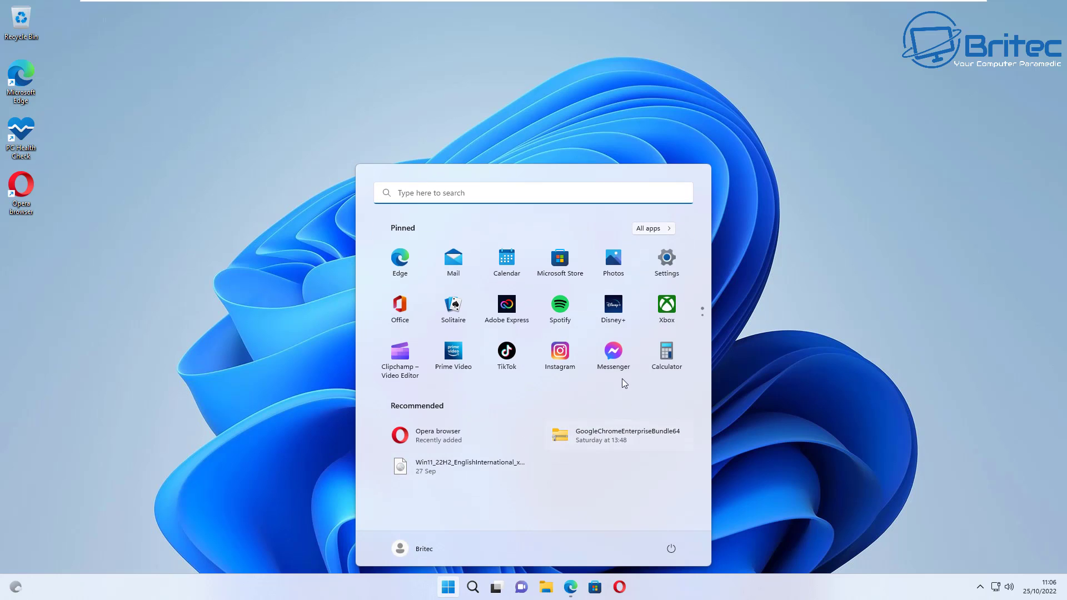
pyautogui.click(668, 258)
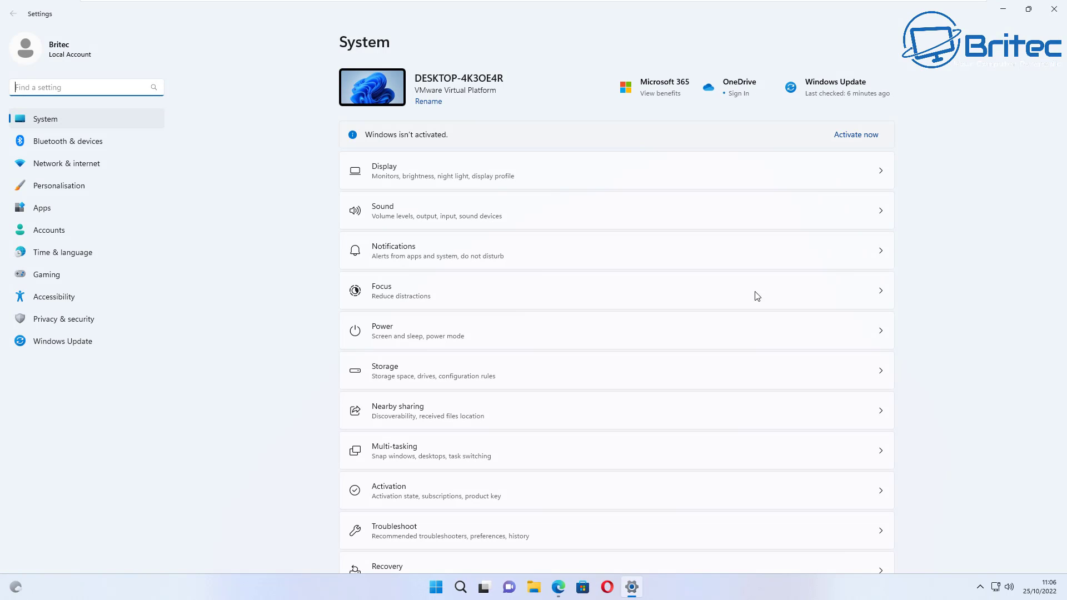
# - Look through Bluetooth & devices and Gaming settings, then check the Windows 11 desktop context menu
pyautogui.scroll(-2, 775, 383)
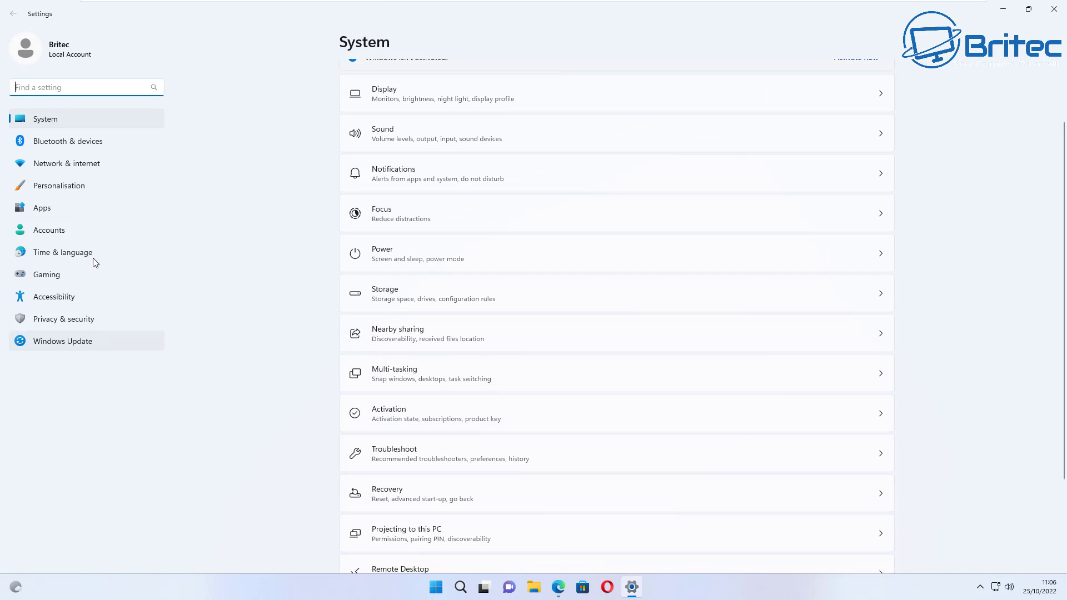
pyautogui.click(67, 142)
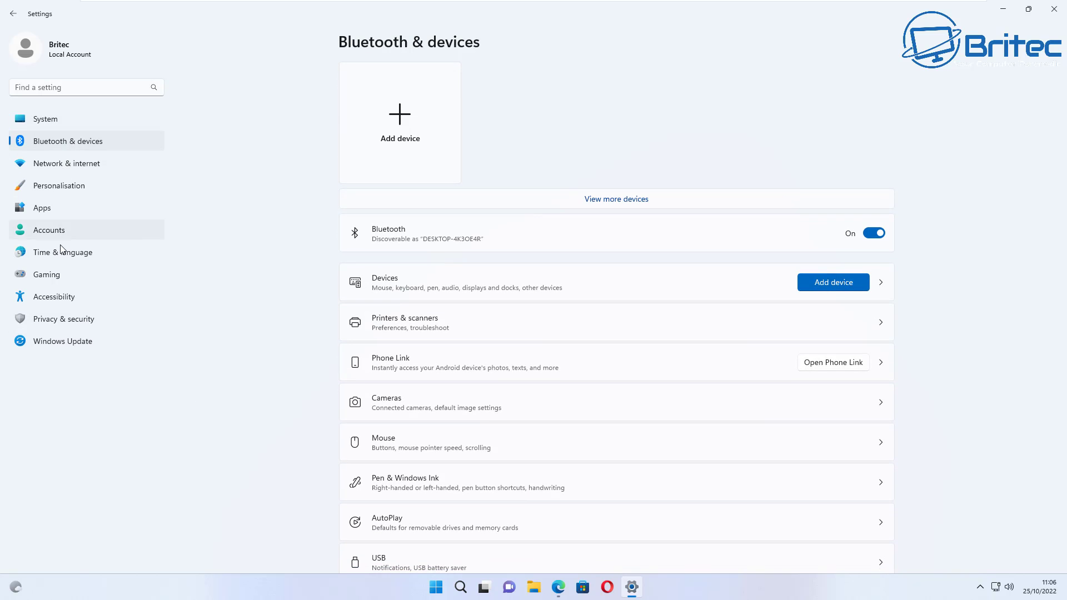
pyautogui.click(52, 275)
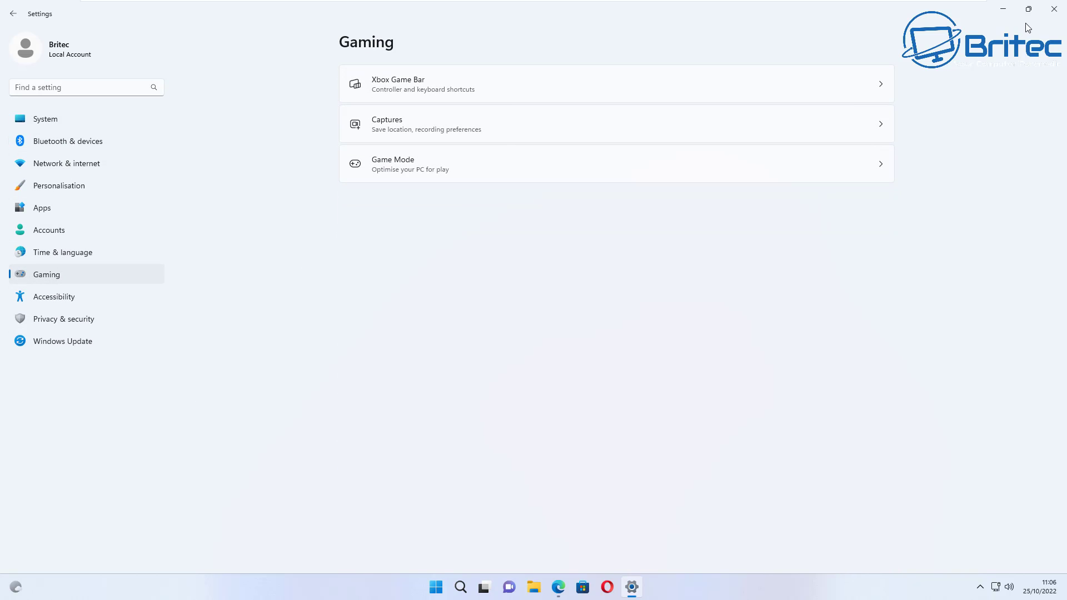
pyautogui.click(1054, 9)
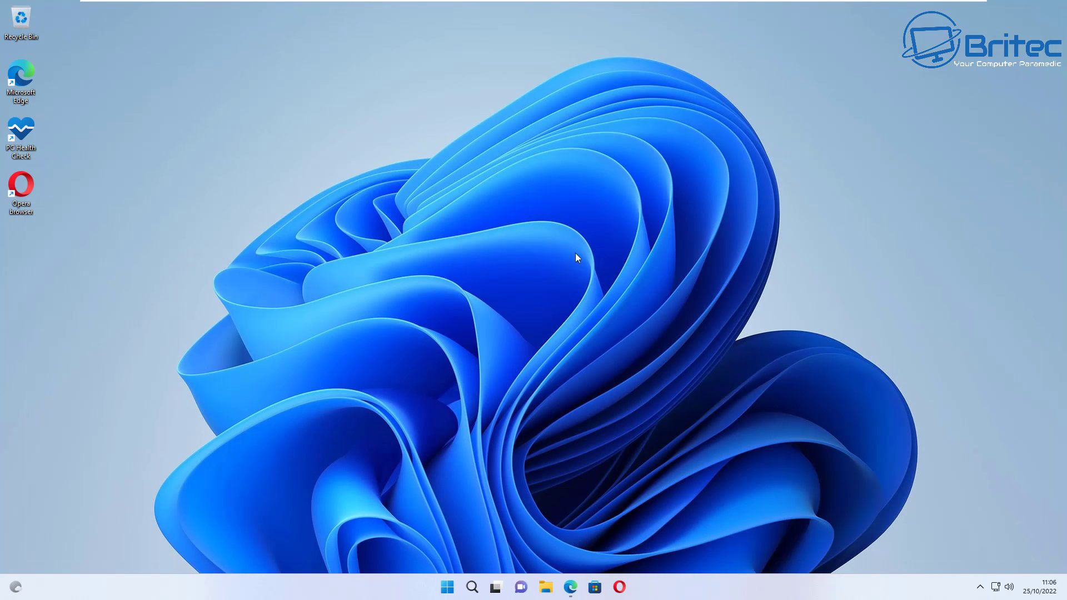
pyautogui.rightClick(525, 280)
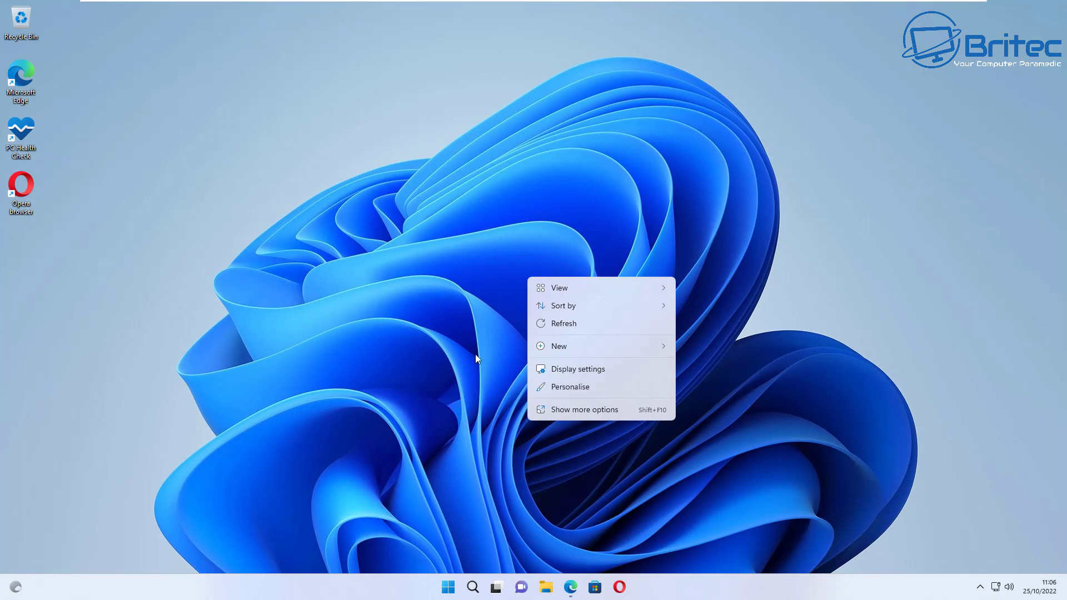
pyautogui.click(447, 491)
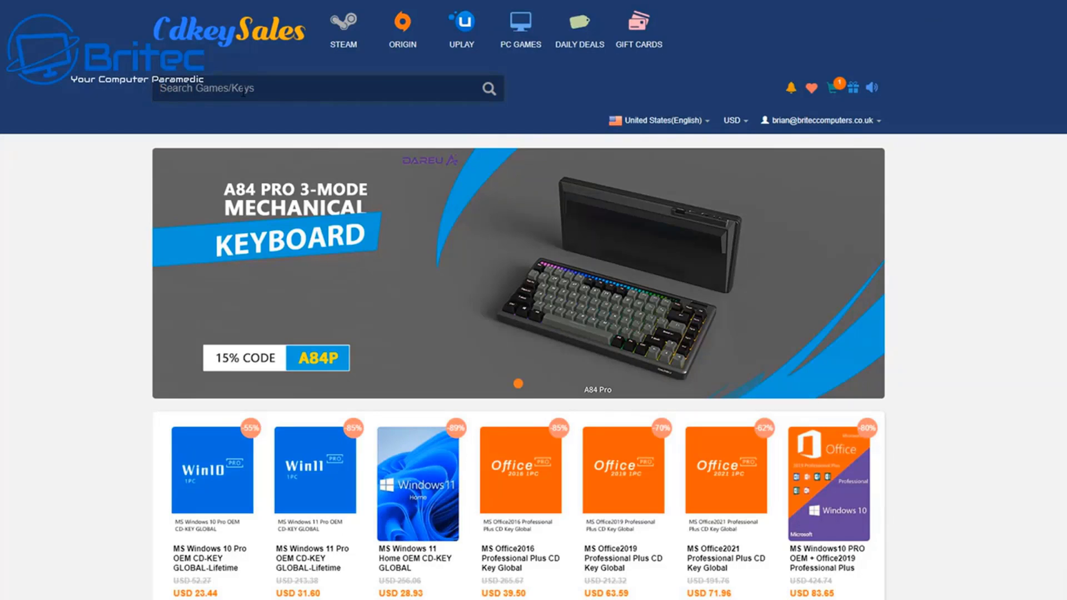
# - Search CdkeySales for 'windows 10' and buy the Windows 10 Pro key
pyautogui.write('windows')
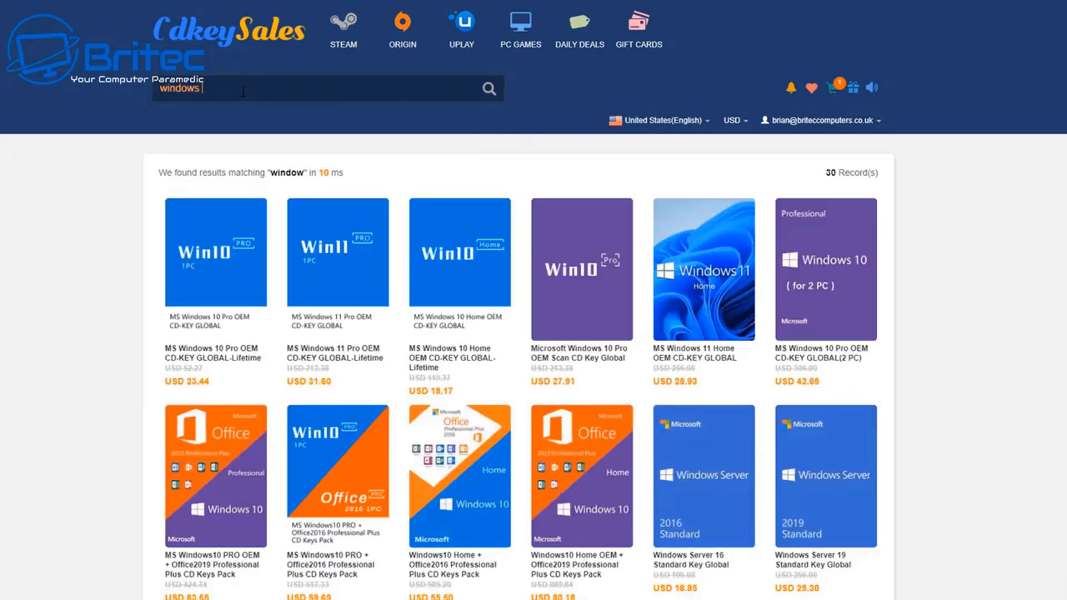
pyautogui.write(' 10')
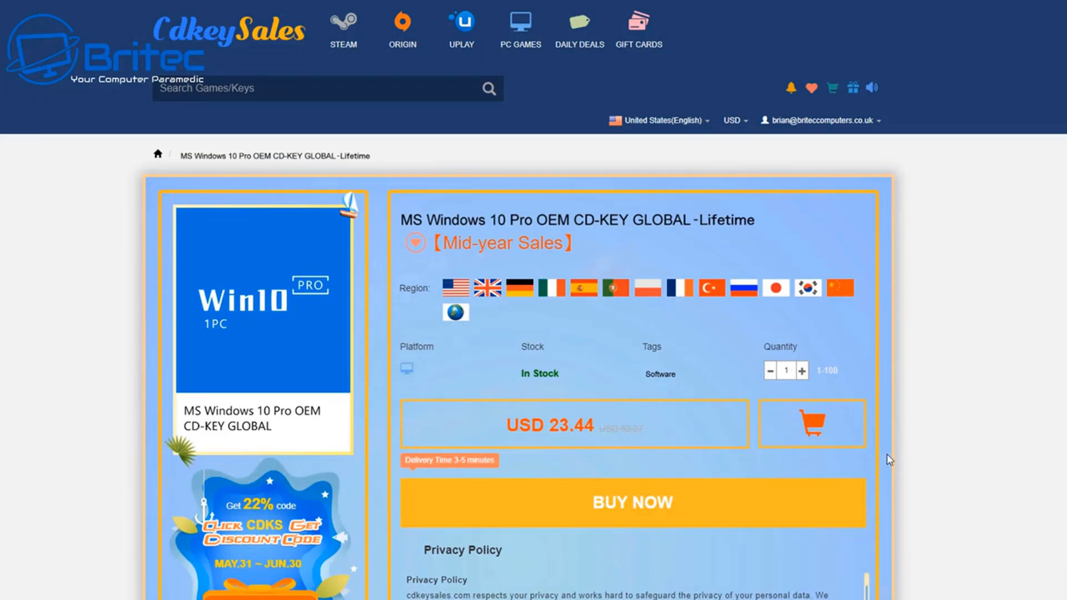
pyautogui.scroll(-1, 887, 460)
pyautogui.click(638, 440)
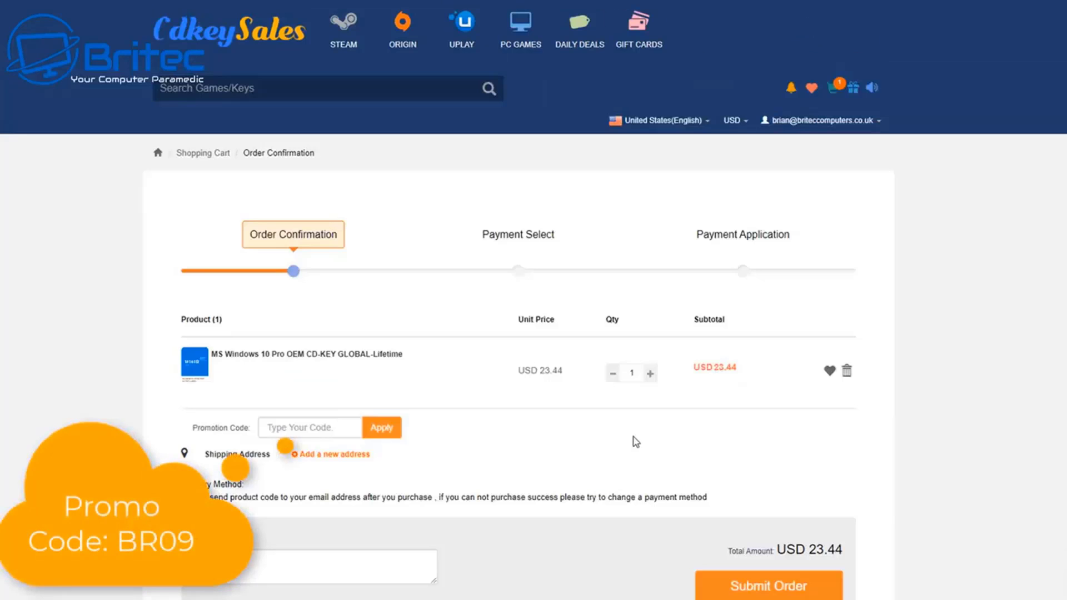
# - Apply promotion code BR09 to the order and return to the ExplorerPatcher GitHub page
pyautogui.click(277, 428)
pyautogui.write('BR0')
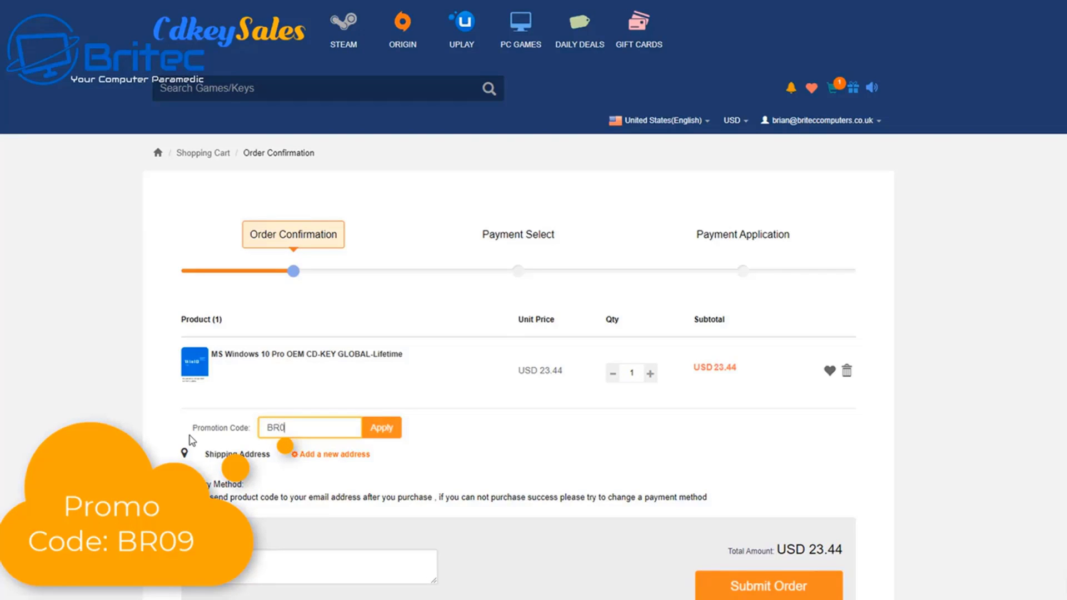
pyautogui.write('9')
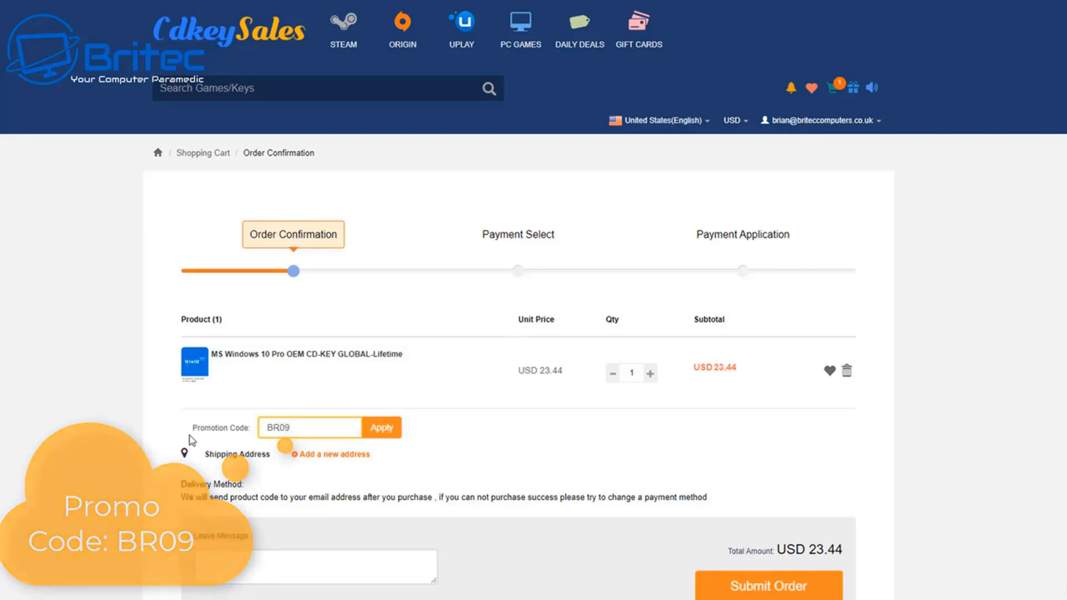
pyautogui.click(386, 431)
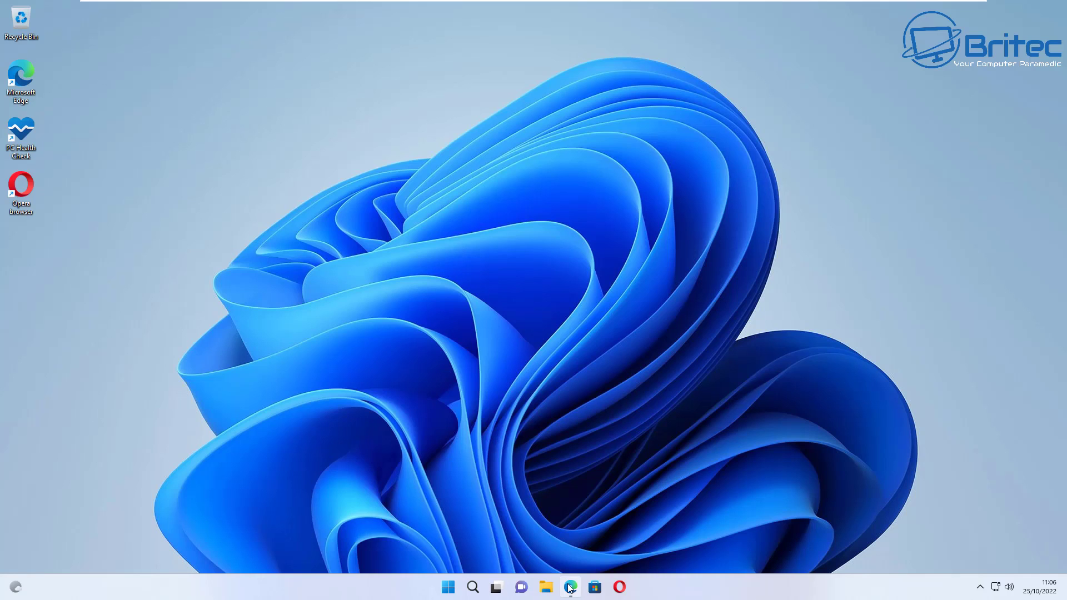
pyautogui.click(570, 588)
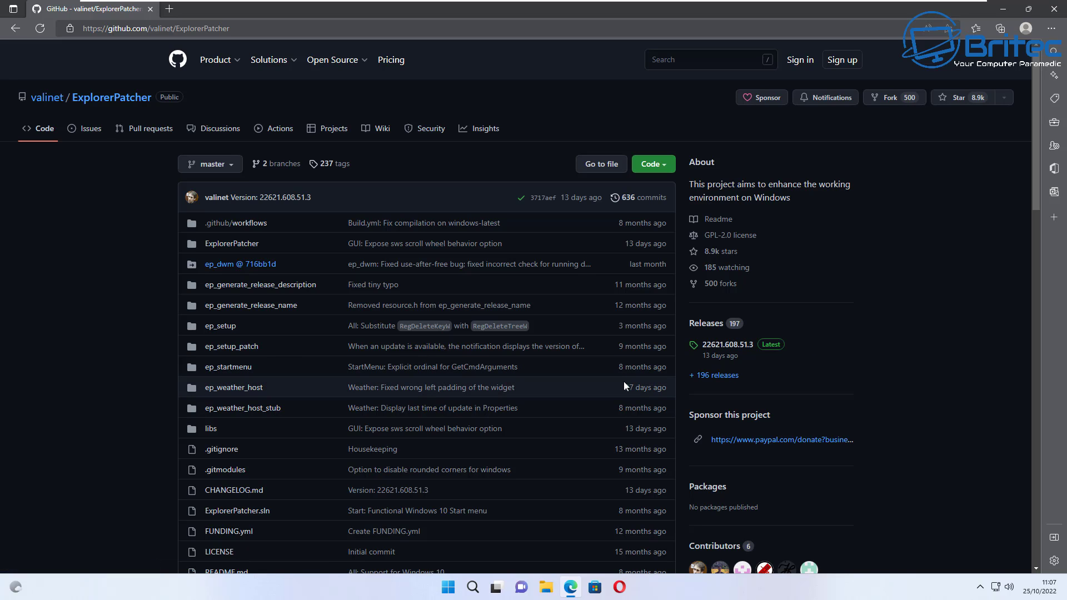
pyautogui.scroll(-1, 624, 381)
pyautogui.scroll(-10, 623, 386)
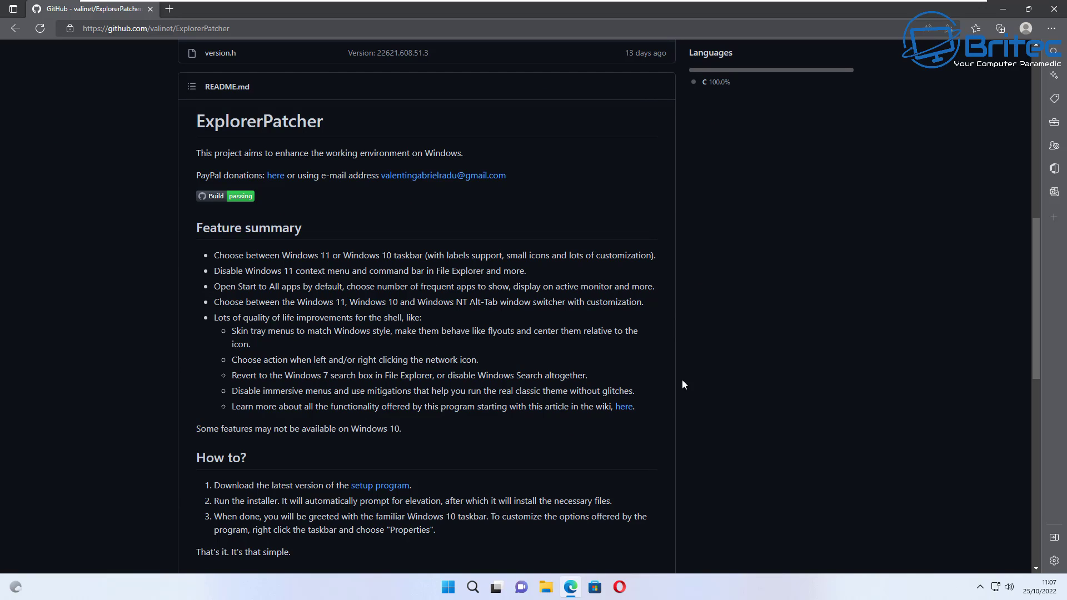
pyautogui.scroll(-8, 626, 414)
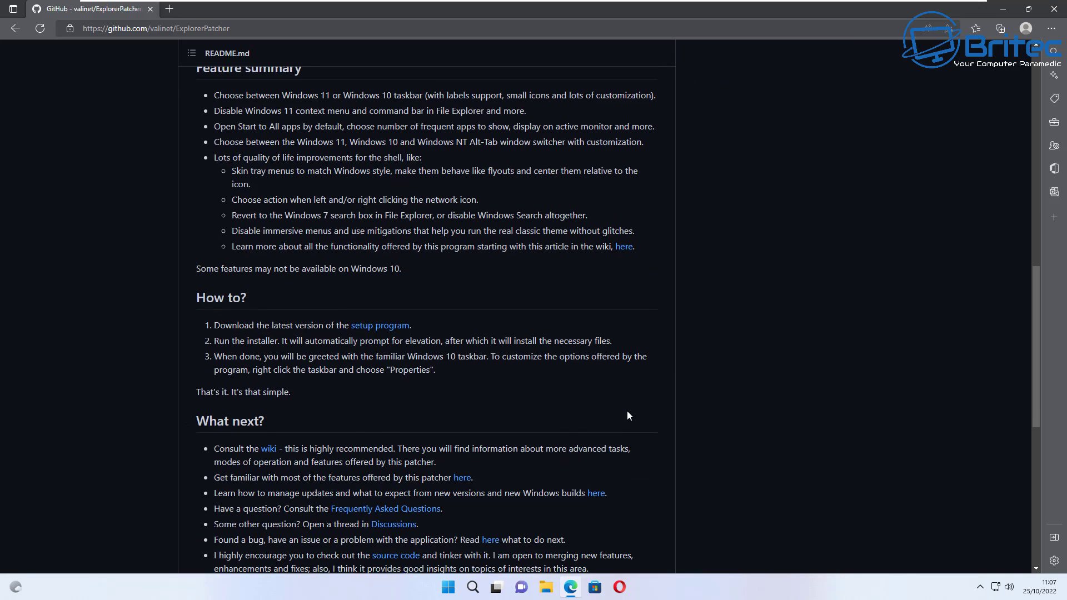
pyautogui.scroll(-3, 627, 412)
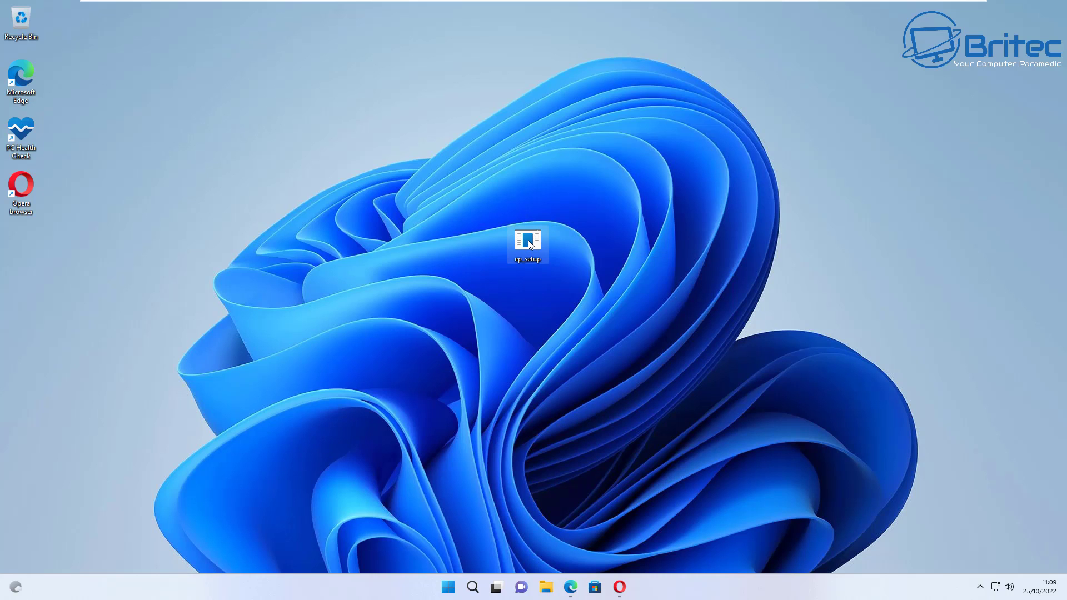
# - Run ep_setup as administrator and allow it past SmartScreen with More info and Run anyway
pyautogui.rightClick(528, 243)
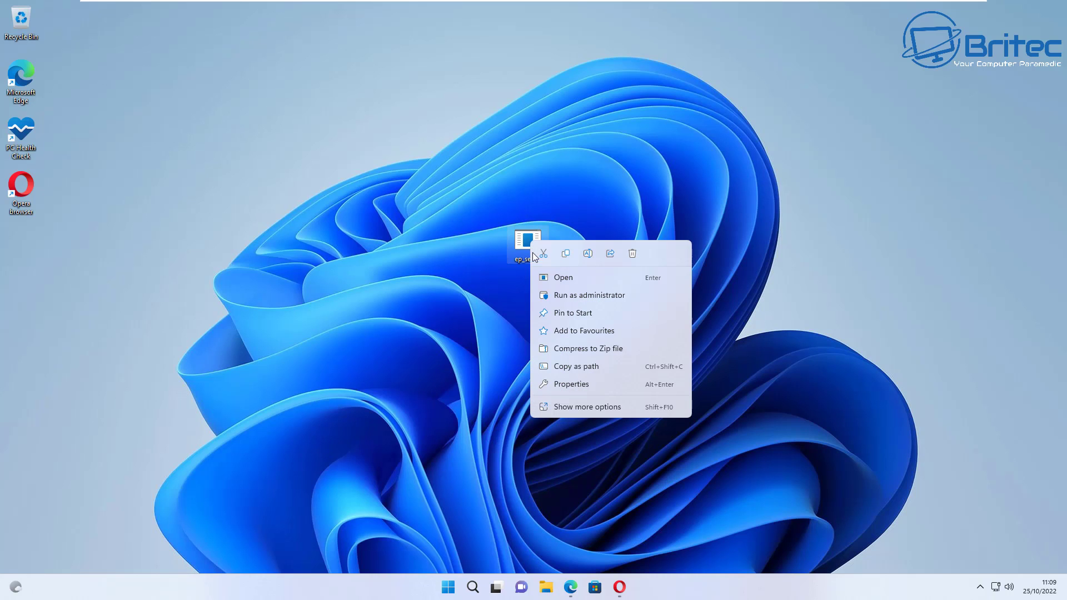
pyautogui.click(574, 296)
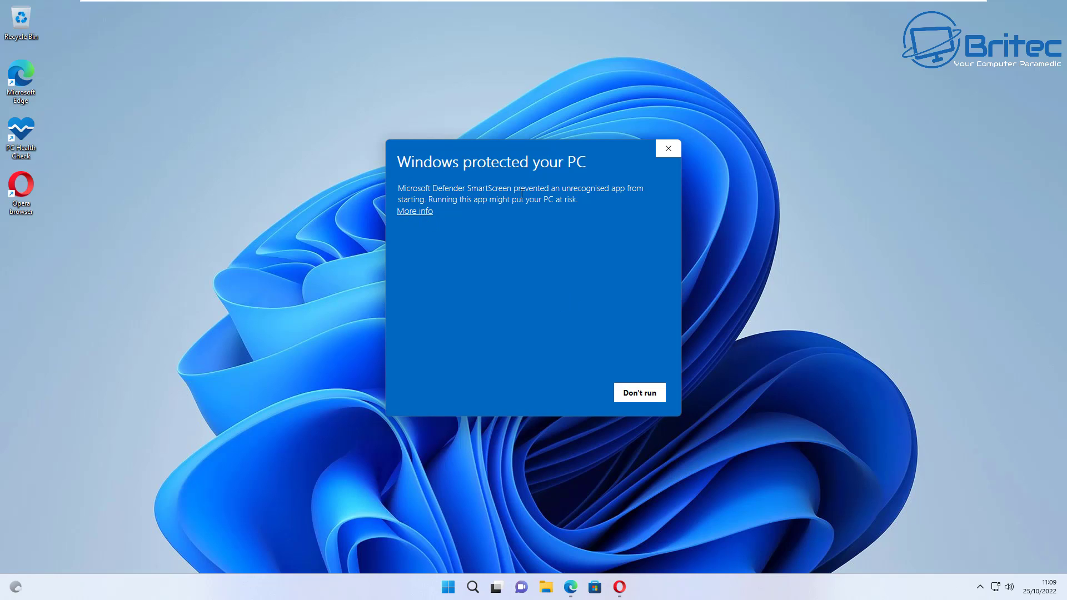
pyautogui.click(411, 213)
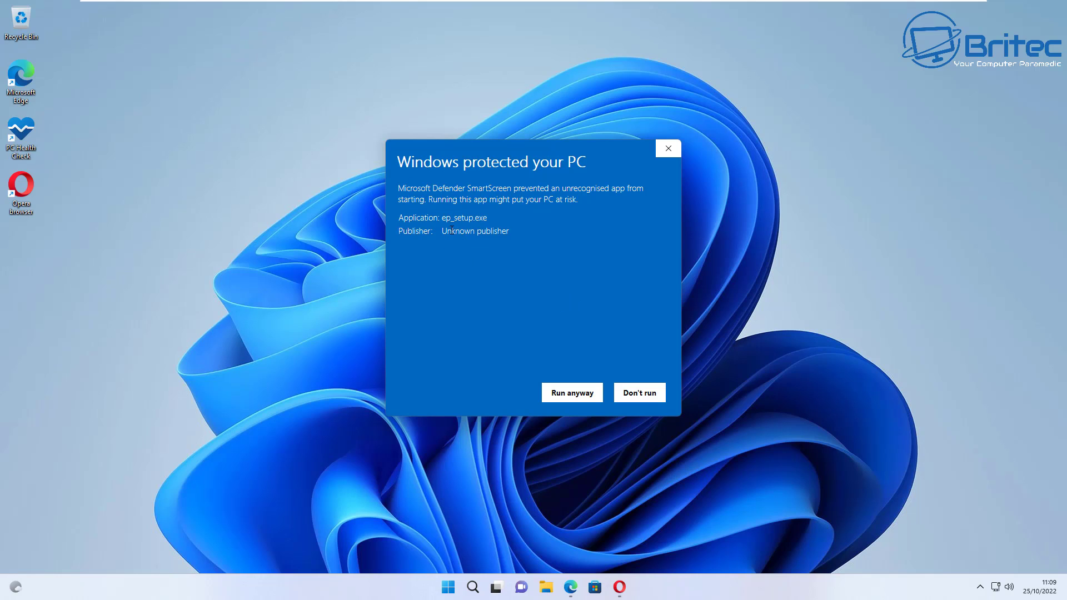
pyautogui.click(562, 394)
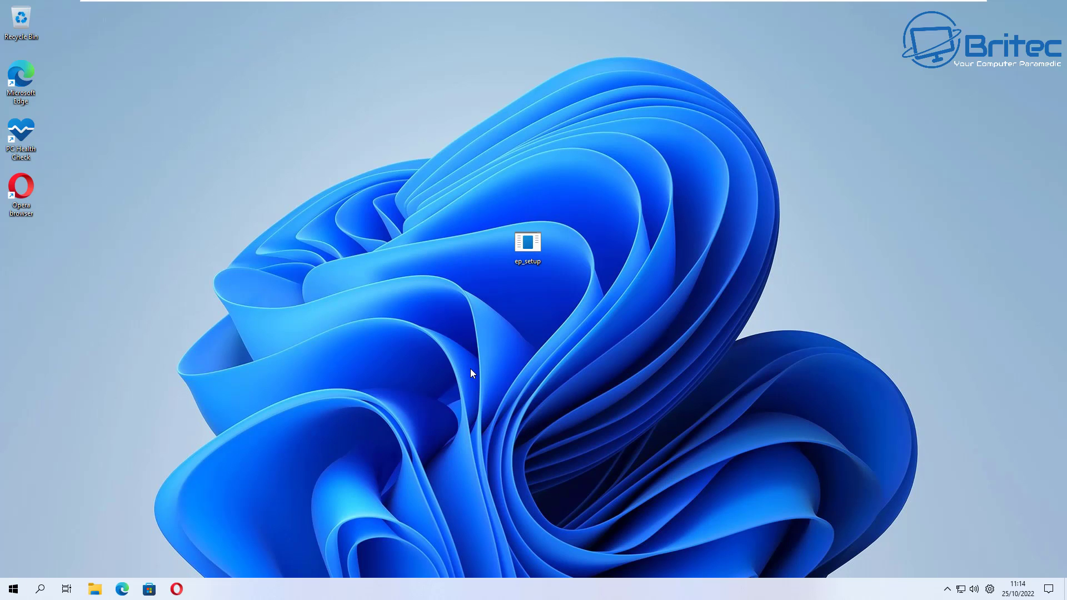
# - Launch Properties (ExplorerPatcher) from the P section of Start's All apps list
pyautogui.click(12, 592)
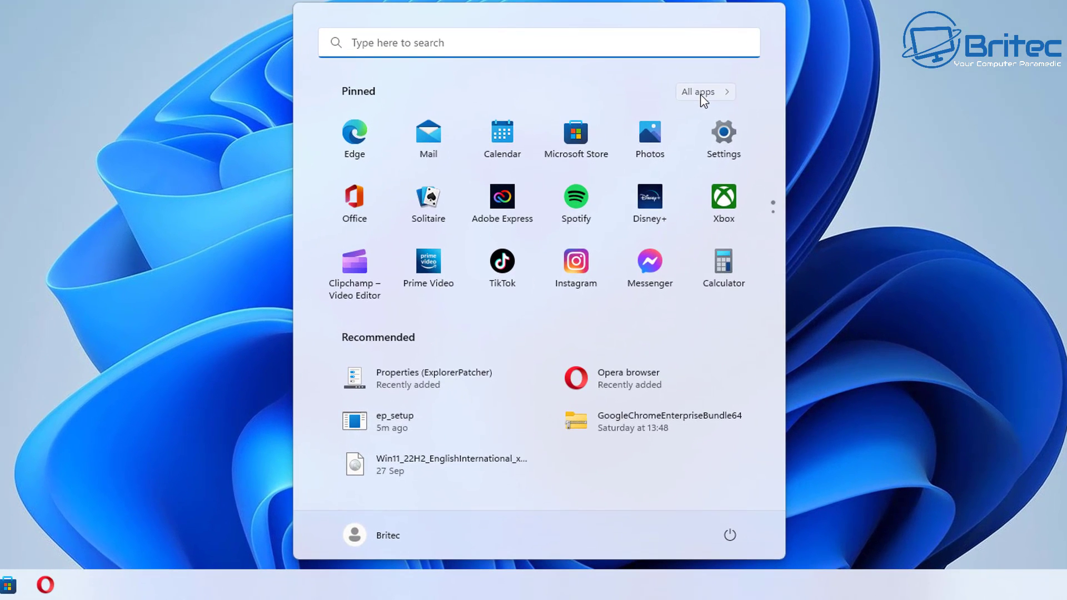
pyautogui.click(700, 94)
pyautogui.scroll(-5, 443, 337)
pyautogui.scroll(-10, 445, 342)
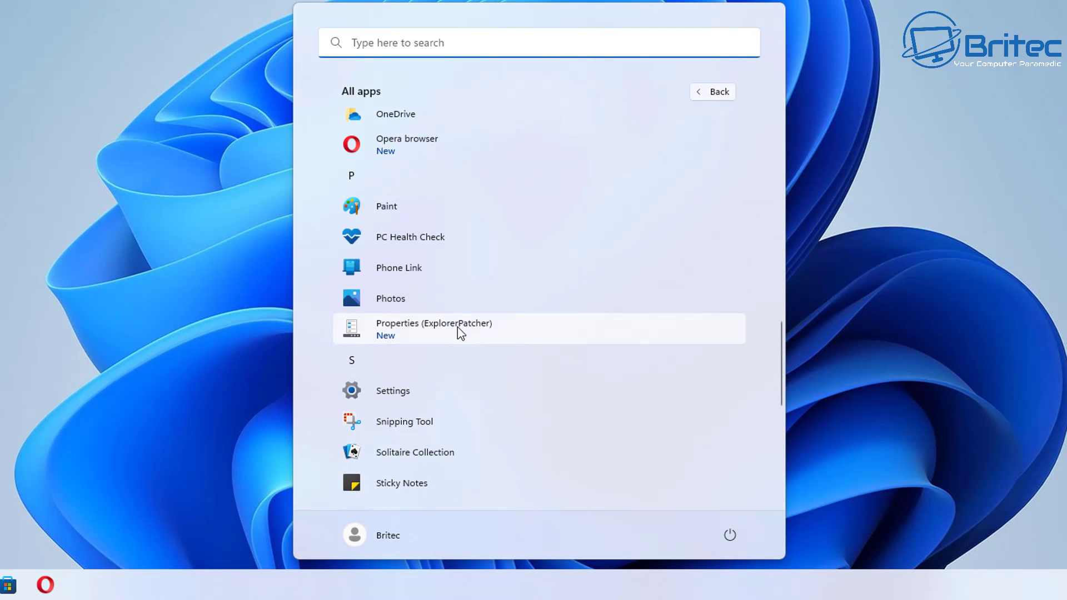
pyautogui.click(459, 330)
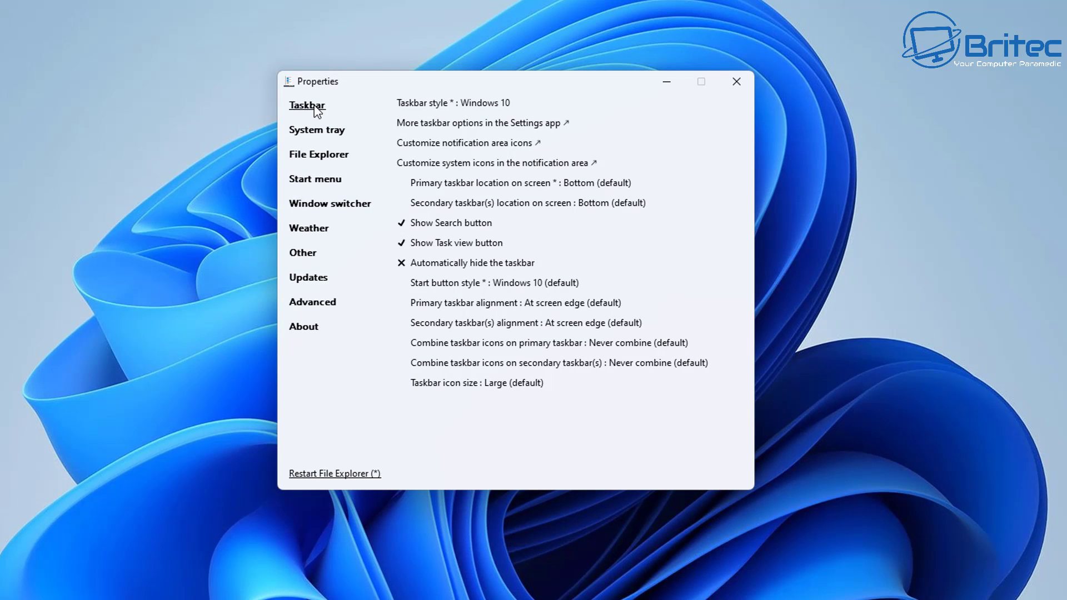
# - Try the taskbar style options, settle on Windows 10, and restart File Explorer
pyautogui.click(486, 105)
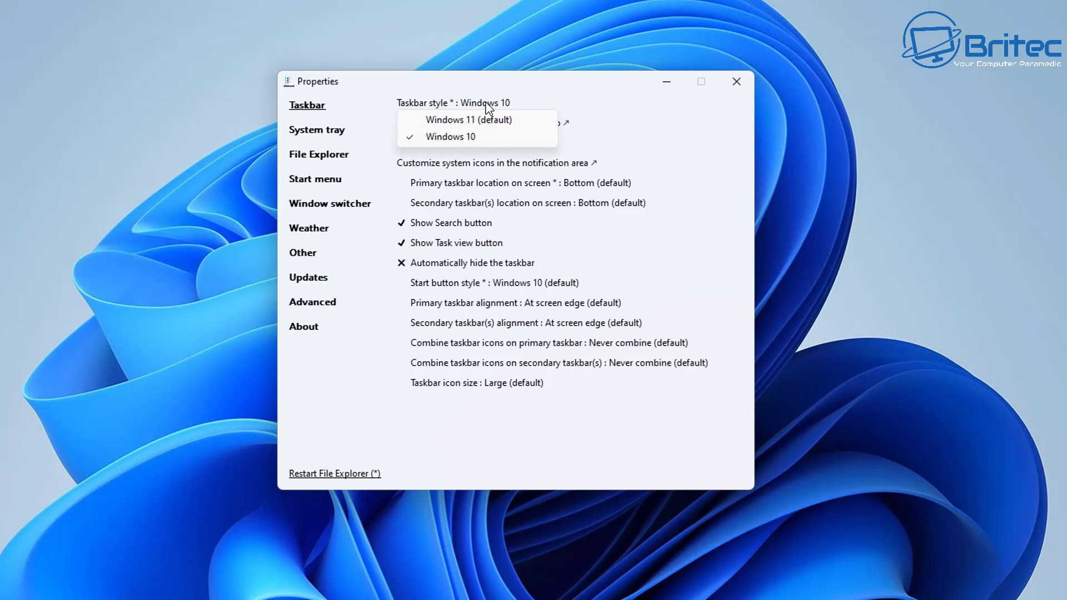
pyautogui.click(627, 99)
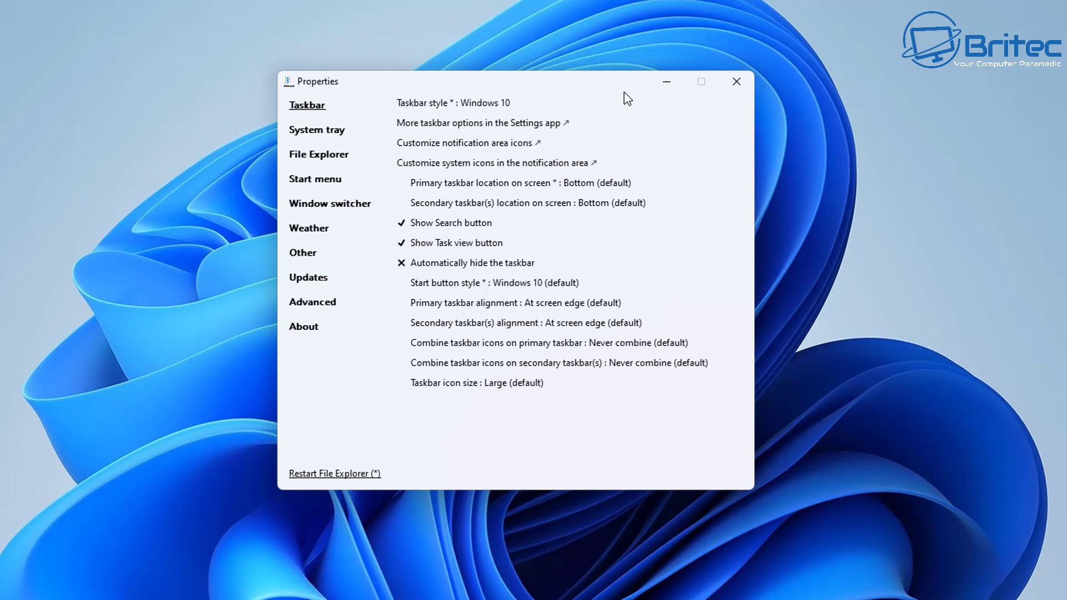
pyautogui.click(491, 117)
pyautogui.click(495, 106)
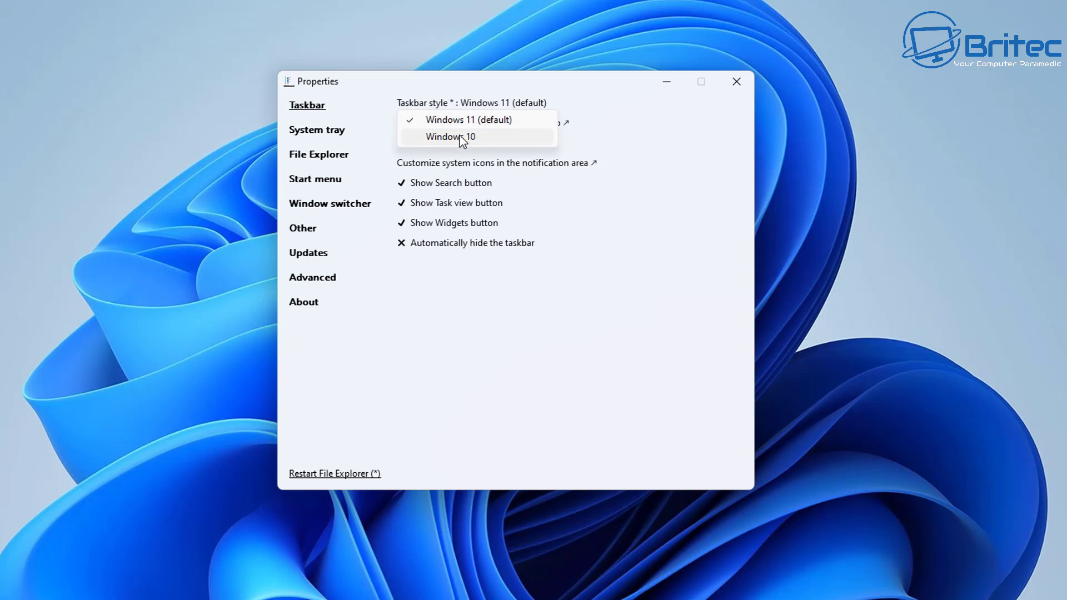
pyautogui.click(469, 121)
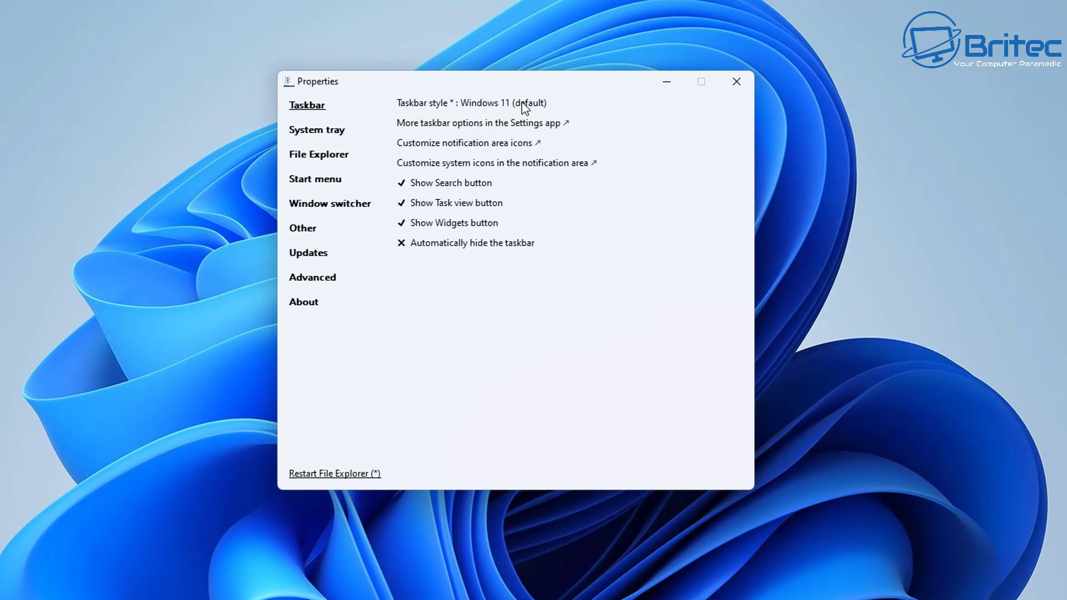
pyautogui.click(521, 103)
pyautogui.click(469, 138)
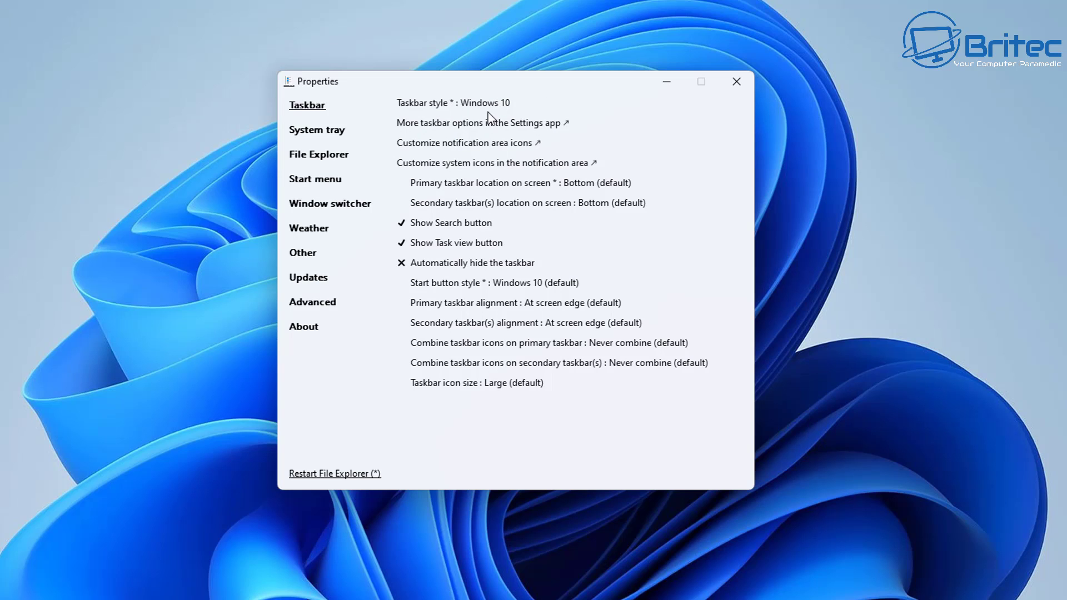
pyautogui.click(338, 475)
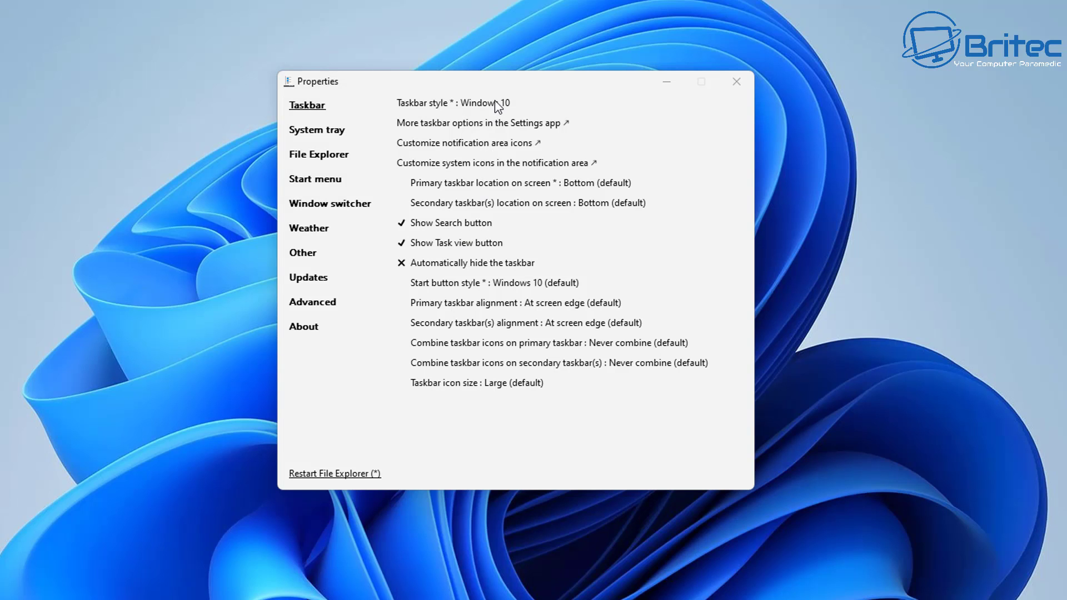
# - Choose Windows 11 (default) in the style list and set Start menu position to At screen edge
pyautogui.click(498, 103)
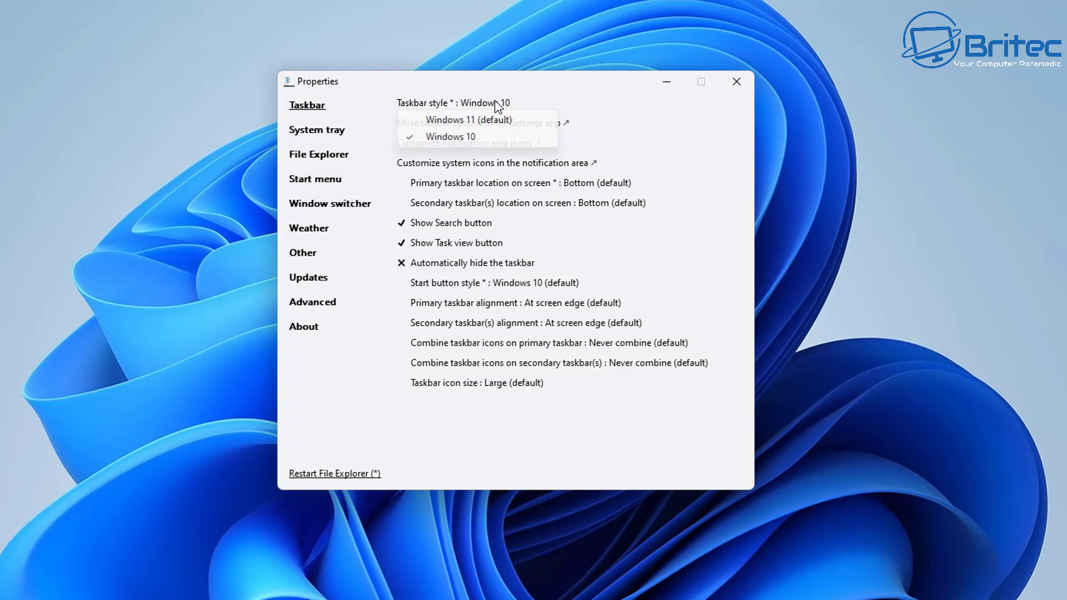
pyautogui.click(548, 119)
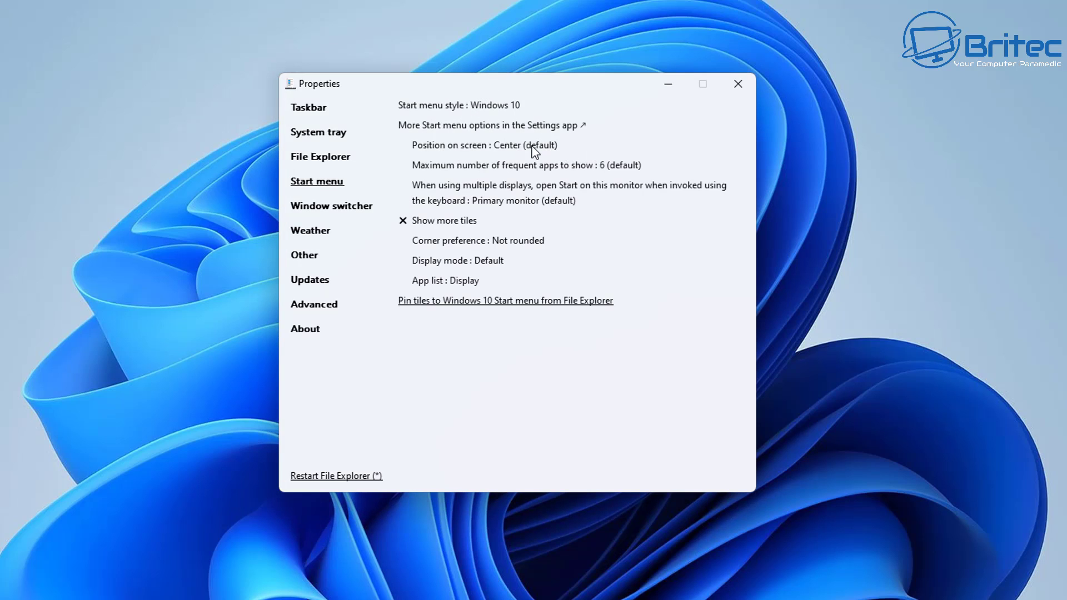
pyautogui.click(533, 147)
pyautogui.click(502, 165)
# - Restart File Explorer and check the new Start menu style
pyautogui.click(352, 476)
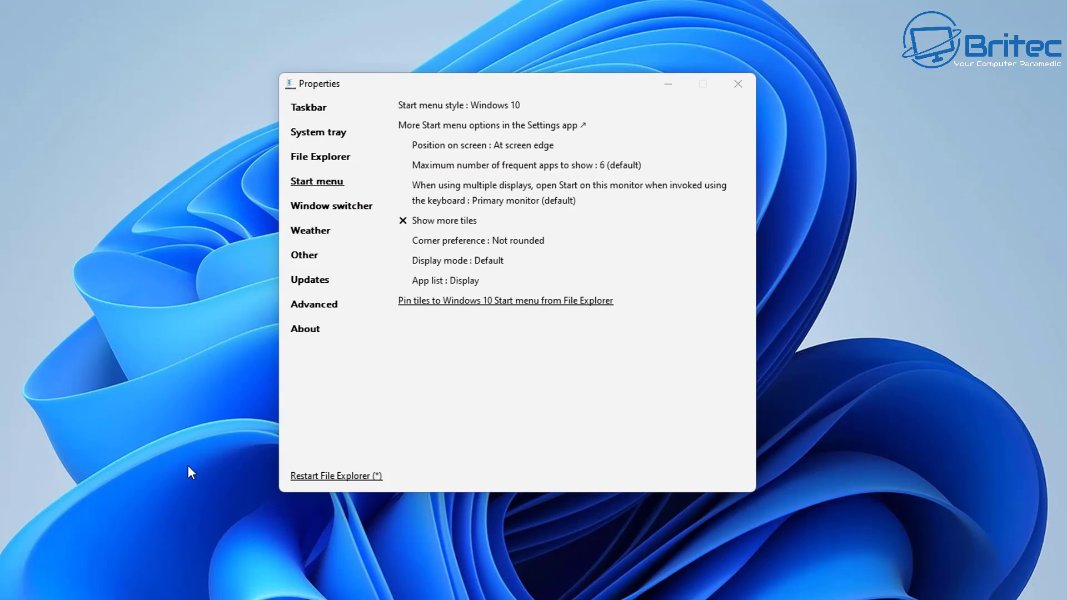
pyautogui.click(12, 589)
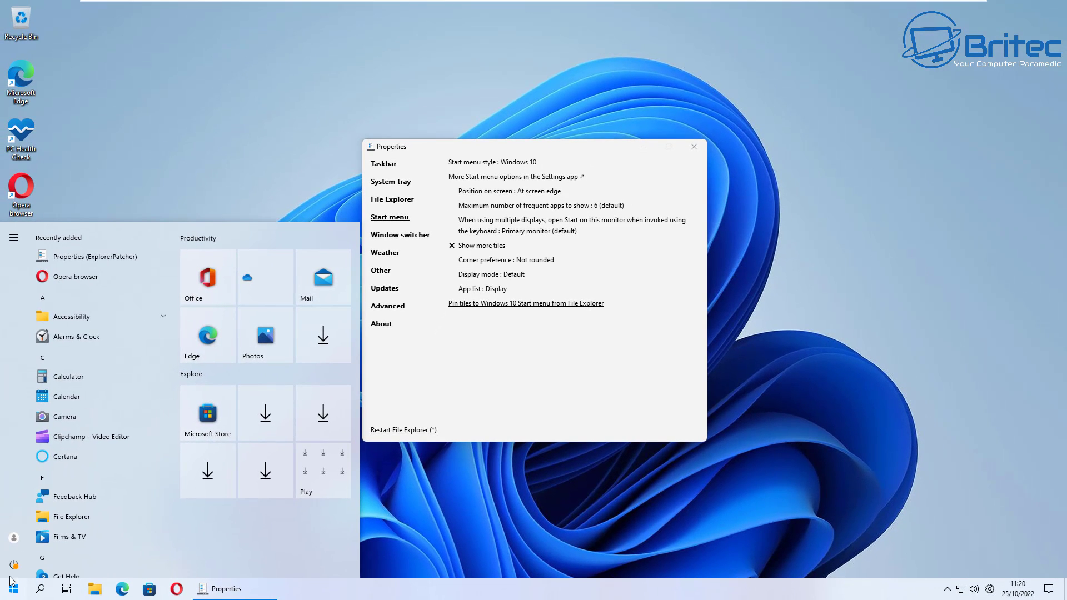
pyautogui.moveTo(13, 564)
pyautogui.click(403, 547)
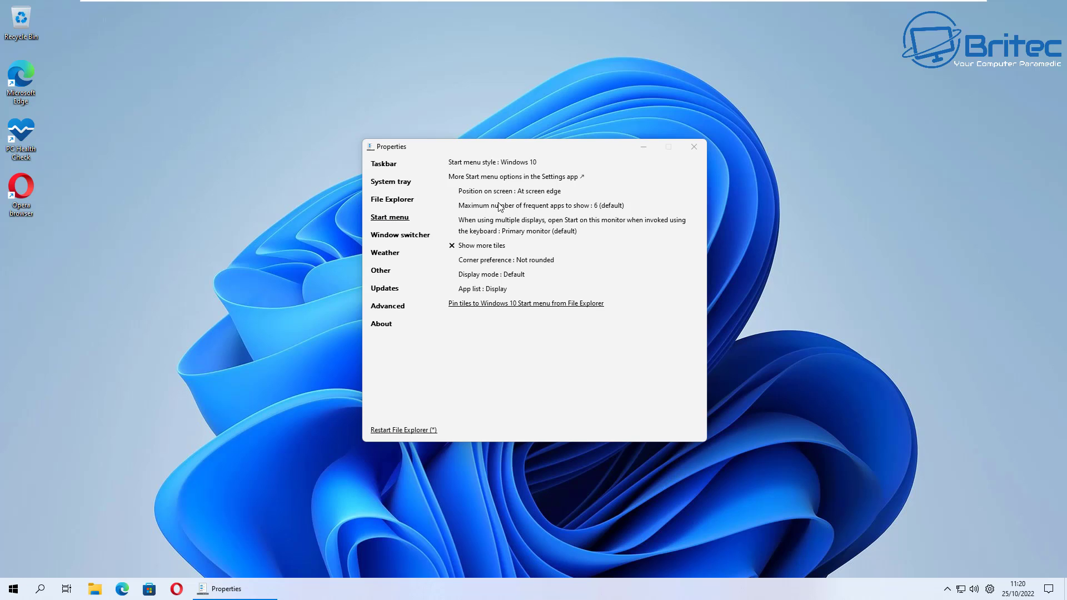
# - Review the frequent apps count options without changing them, then close Properties
pyautogui.click(604, 207)
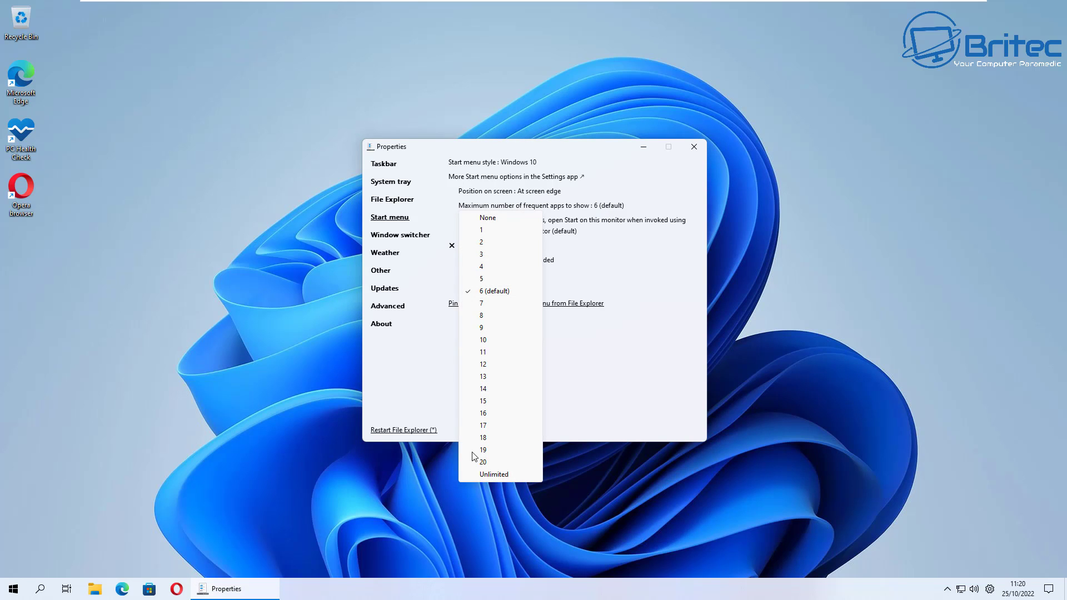
pyautogui.click(639, 191)
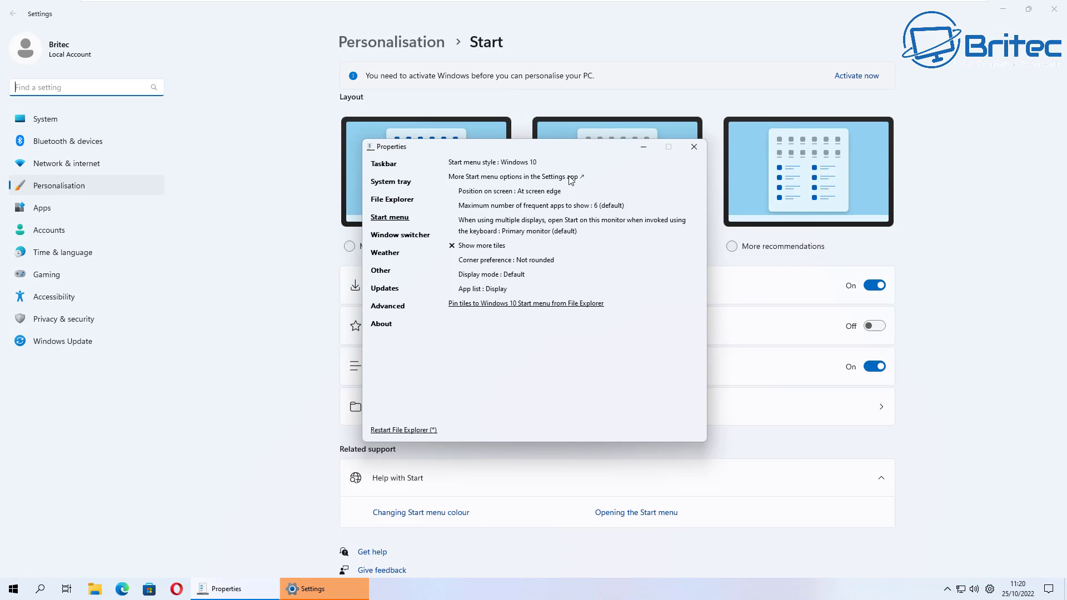
pyautogui.click(694, 147)
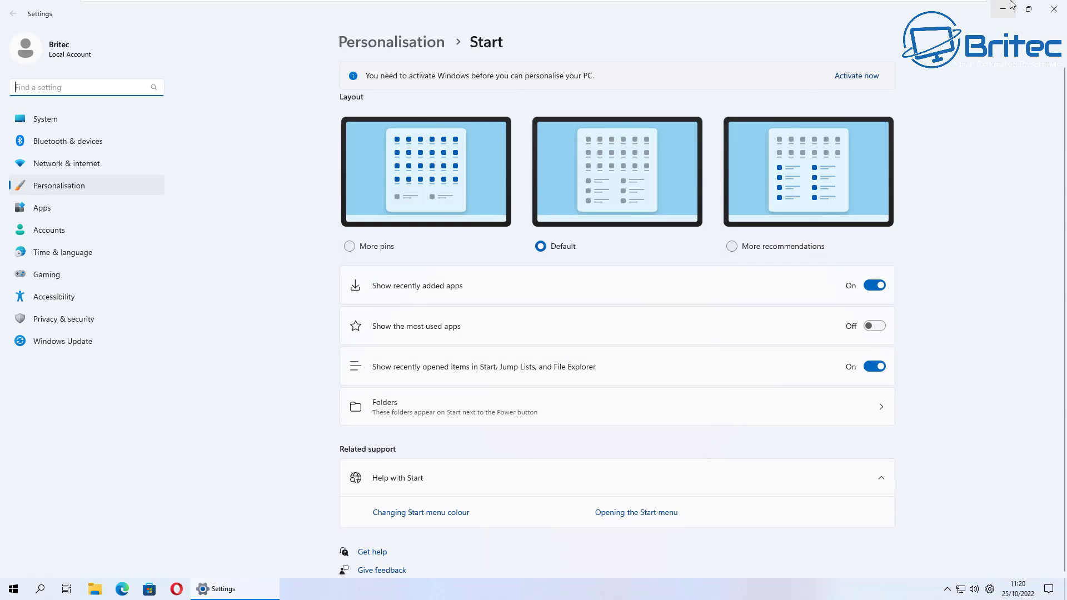
# - Close Settings and relaunch ExplorerPatcher Properties from the Start app list
pyautogui.click(1054, 11)
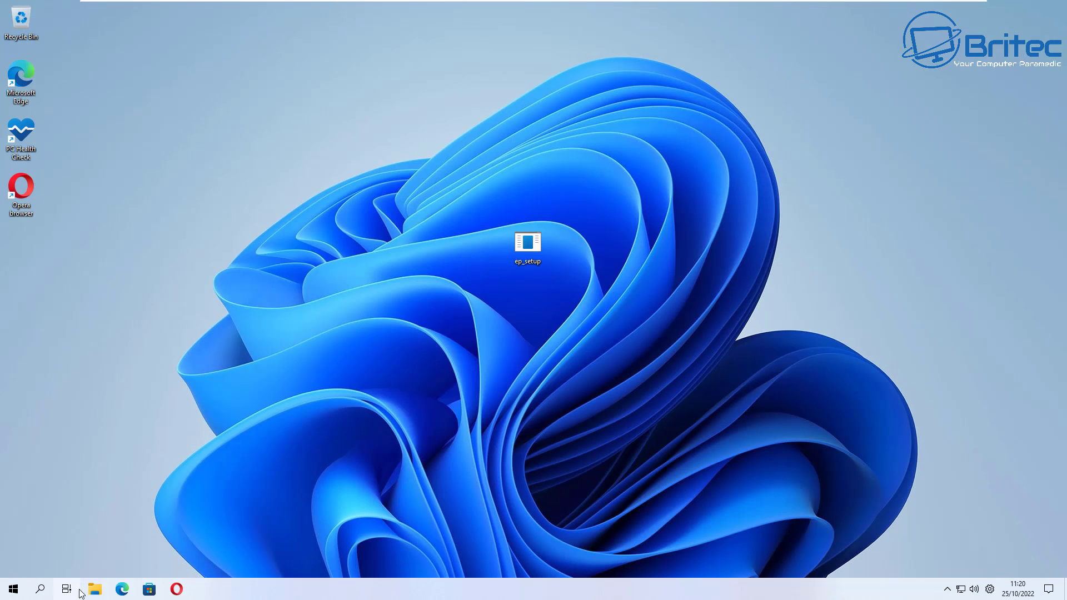
pyautogui.click(13, 590)
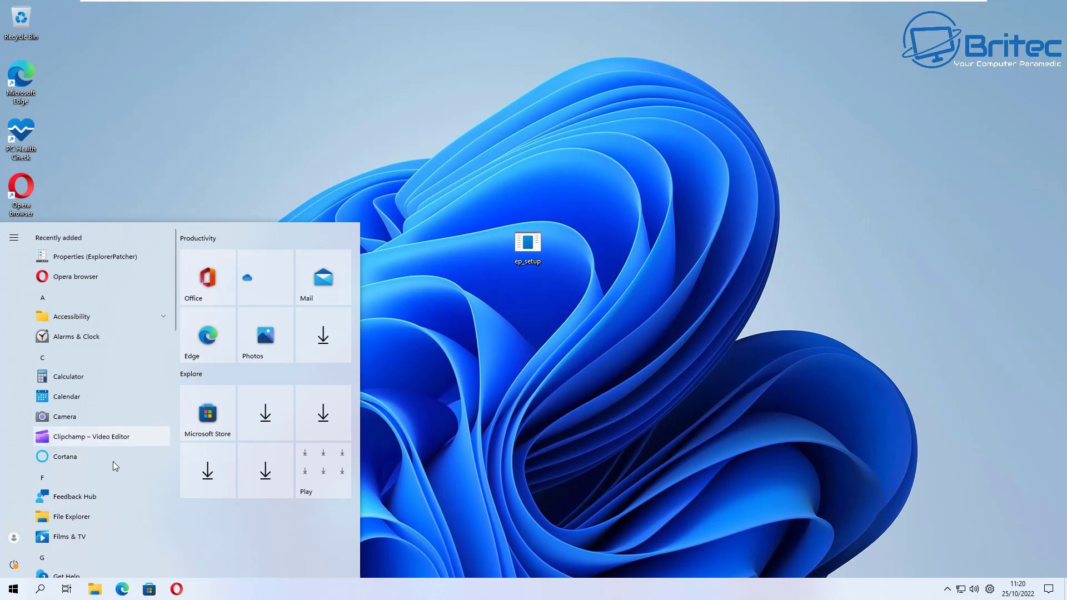
pyautogui.scroll(-5, 61, 540)
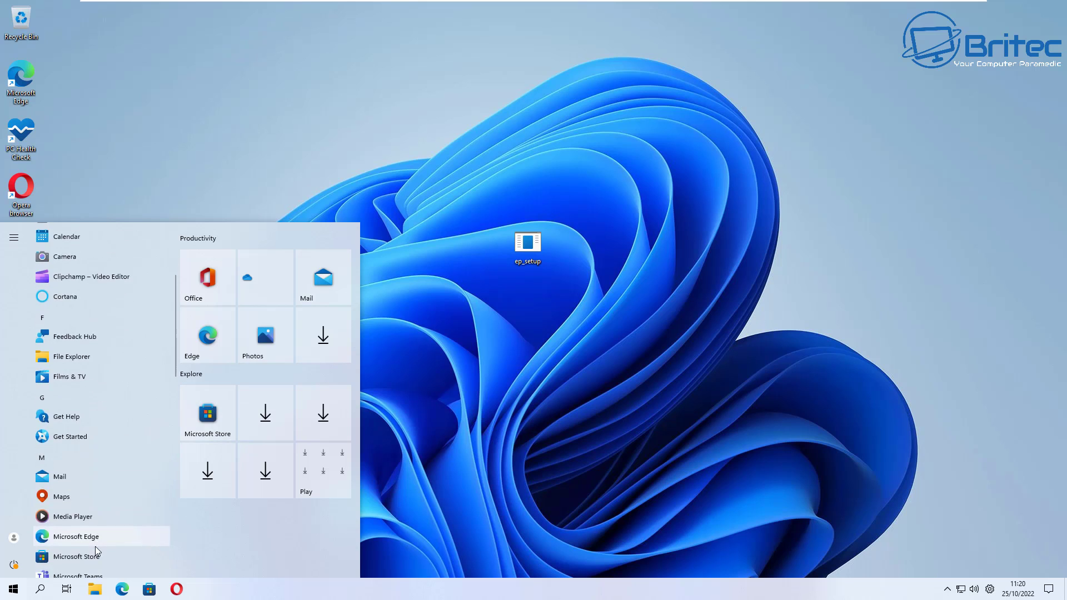
pyautogui.scroll(-3, 95, 549)
pyautogui.click(95, 542)
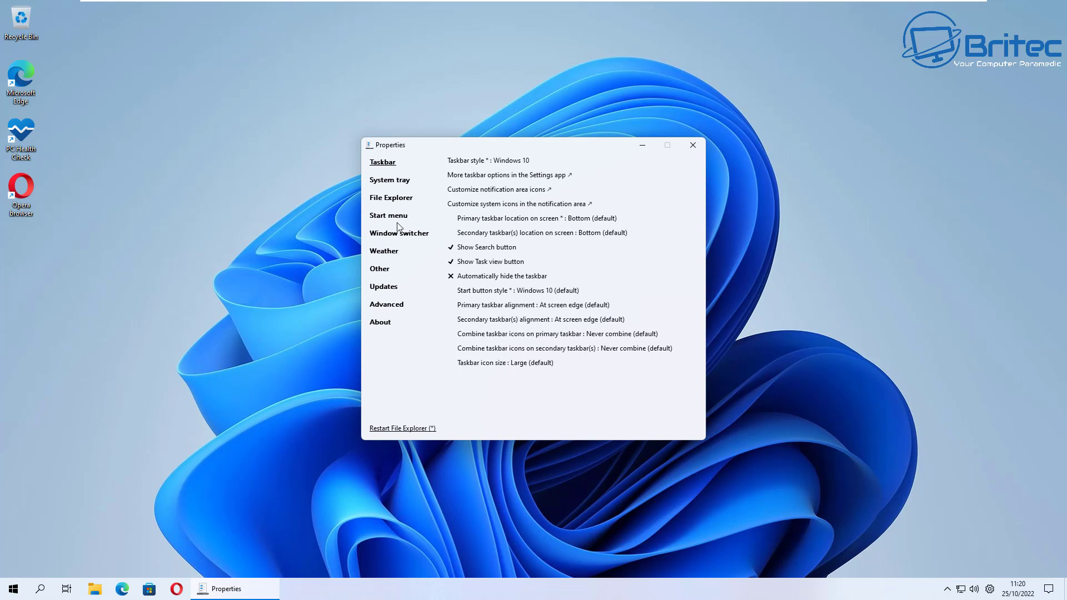
# - Glance at the System tray settings, then go back to the Taskbar page
pyautogui.click(394, 182)
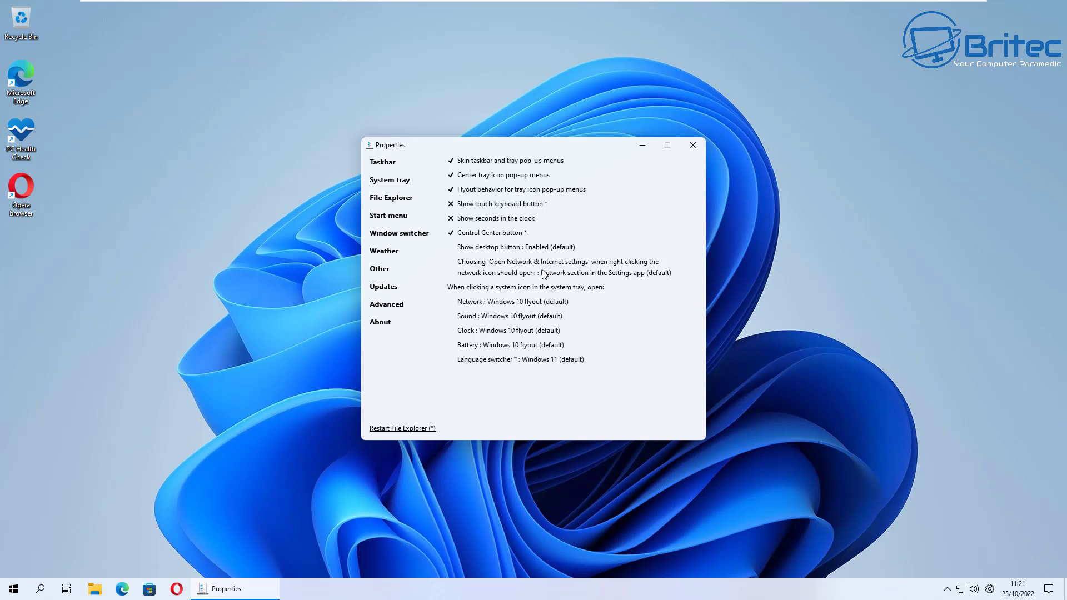
pyautogui.click(382, 164)
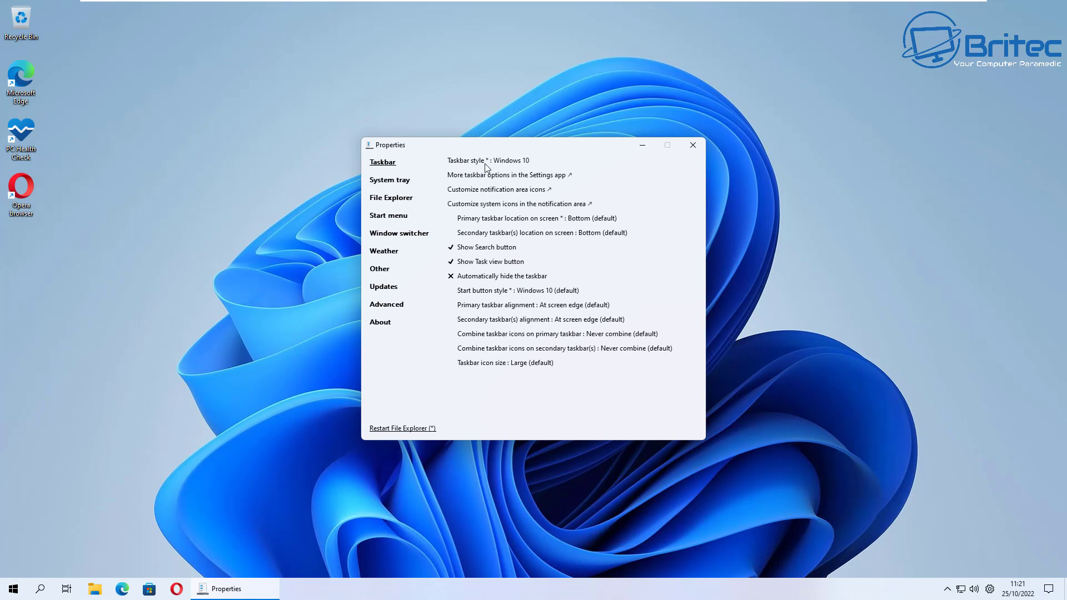
# - Move the primary taskbar to the left edge, restart Explorer, and test the Start menu
pyautogui.click(595, 223)
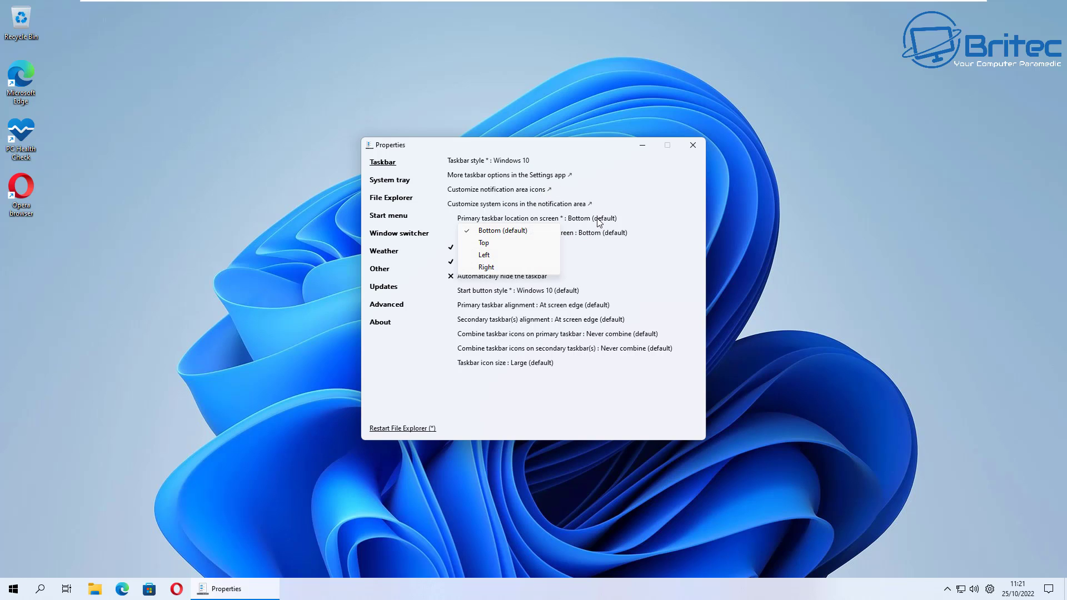
pyautogui.click(507, 255)
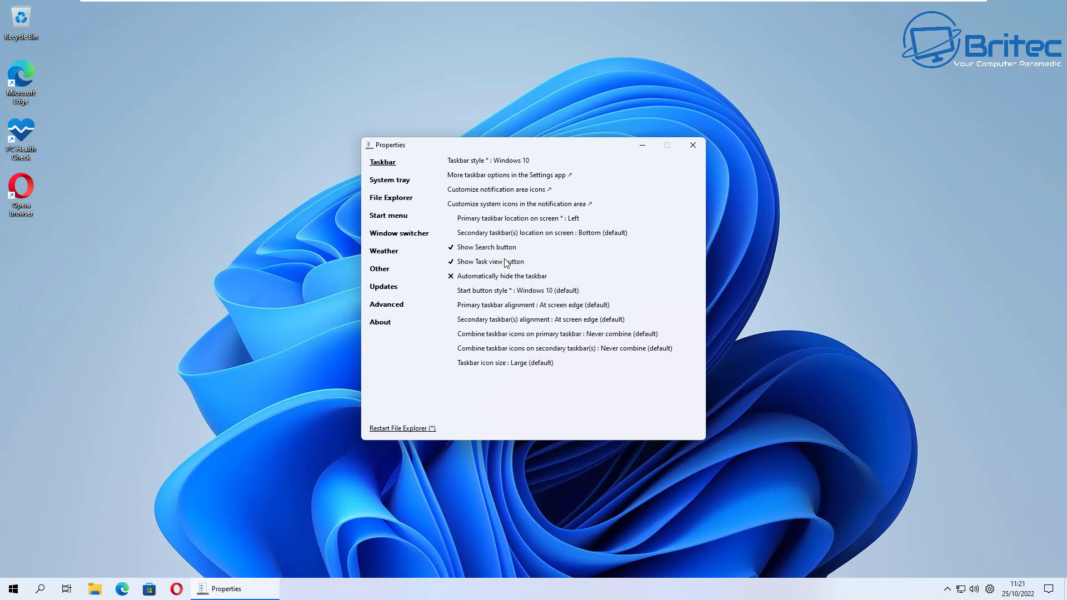
pyautogui.click(412, 429)
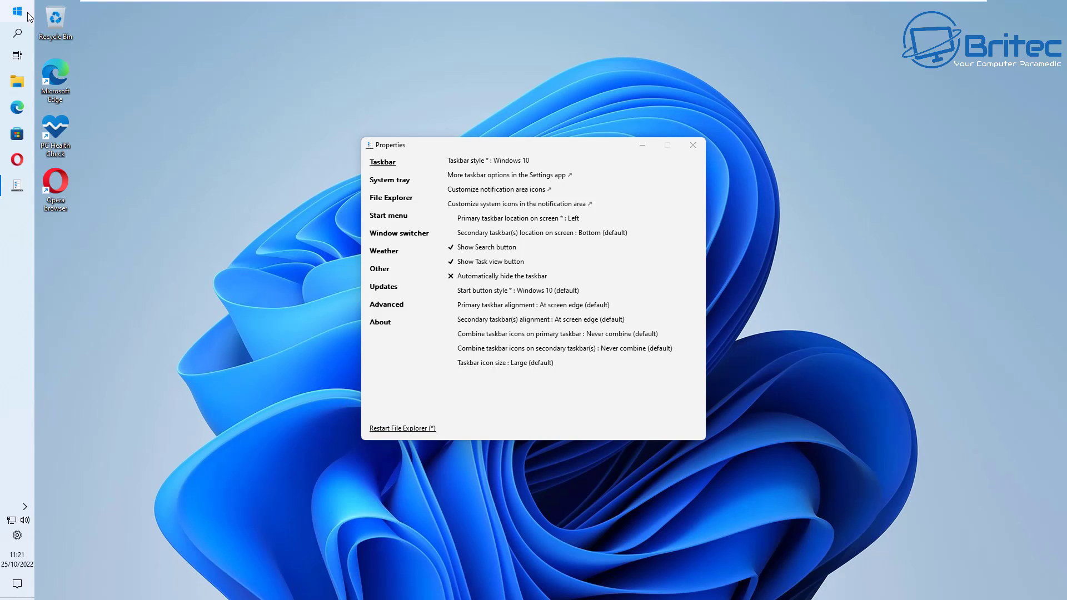
pyautogui.click(17, 11)
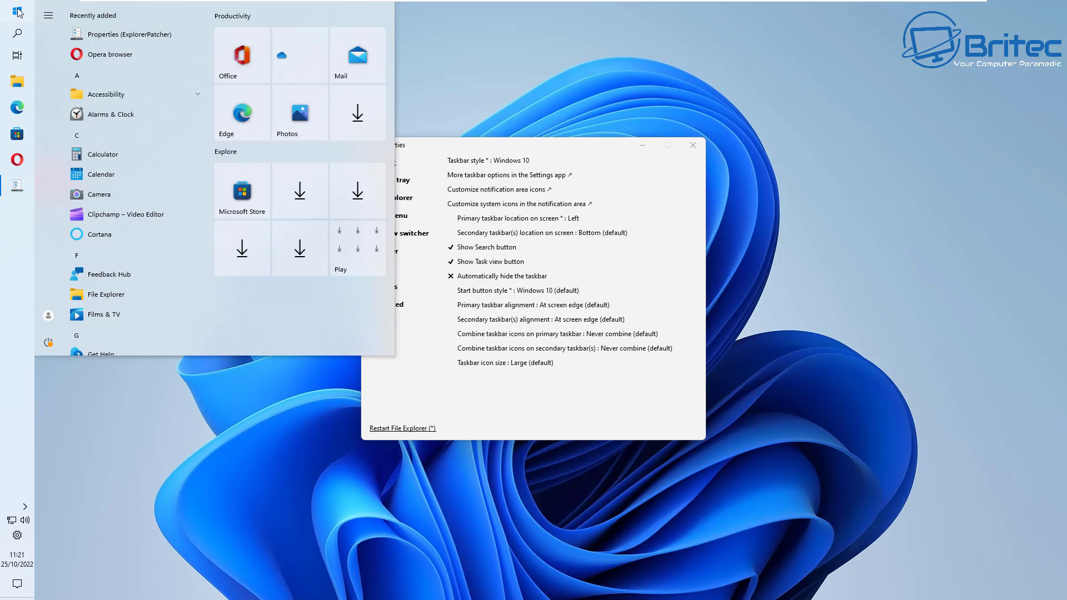
pyautogui.click(17, 11)
pyautogui.click(17, 11)
pyautogui.click(17, 12)
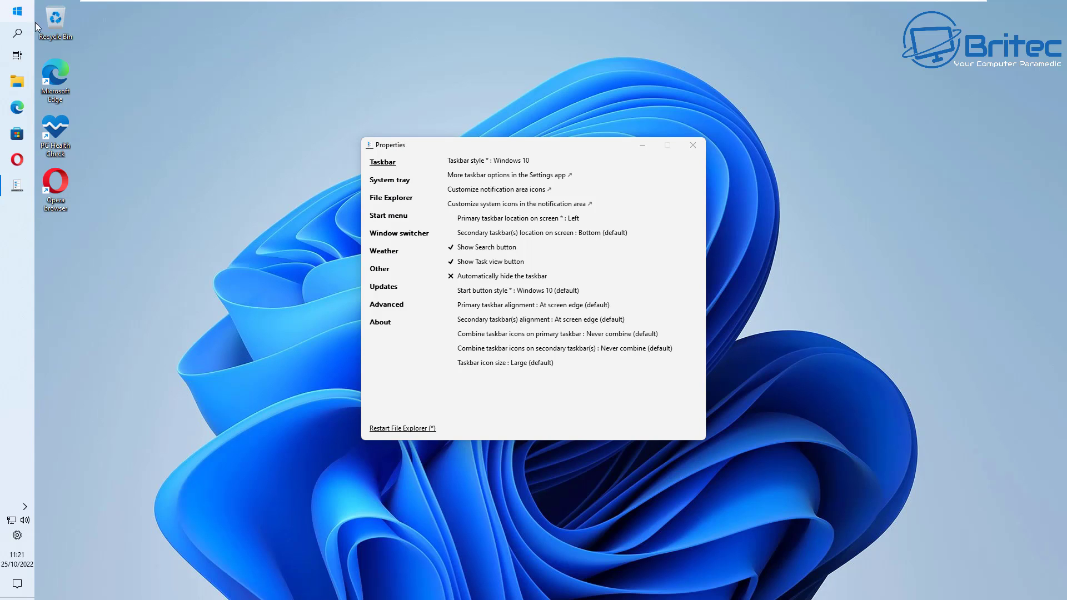
# - Move the primary taskbar to the top edge, restart Explorer, and check the Start menu
pyautogui.click(573, 220)
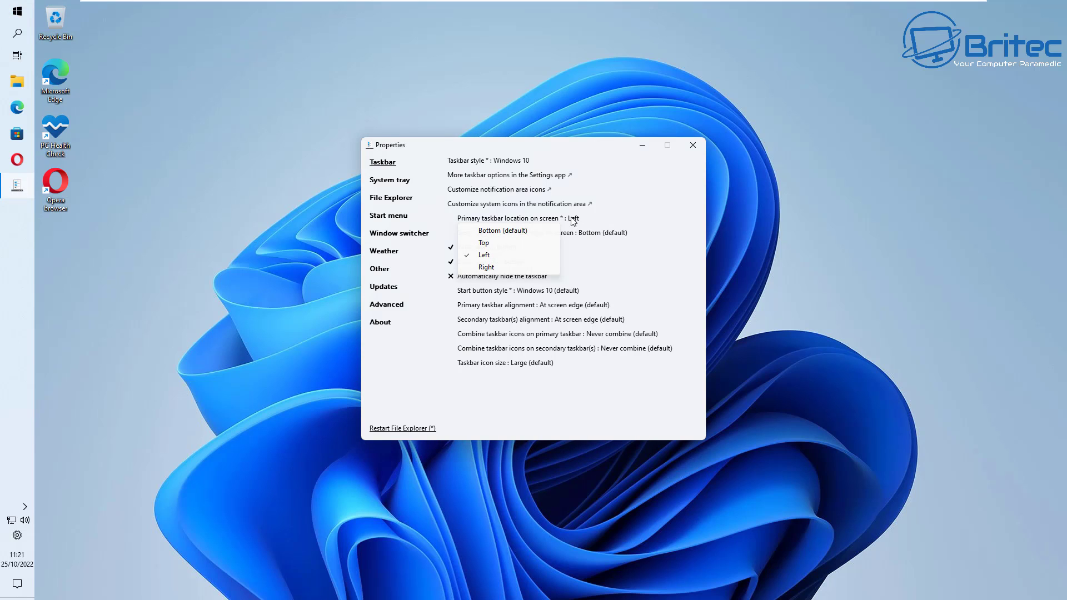
pyautogui.click(489, 244)
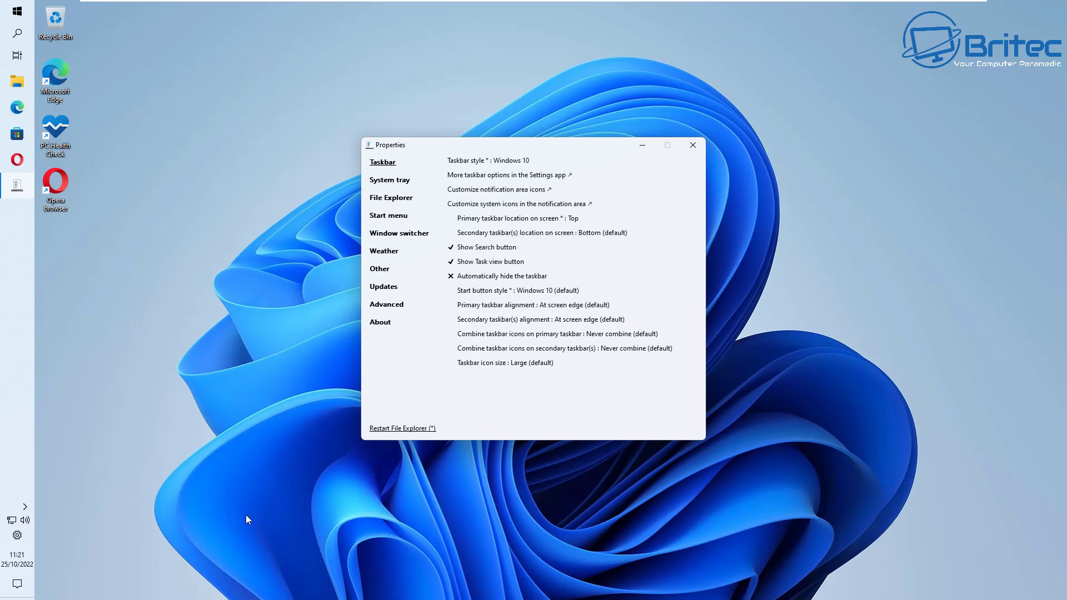
pyautogui.click(395, 429)
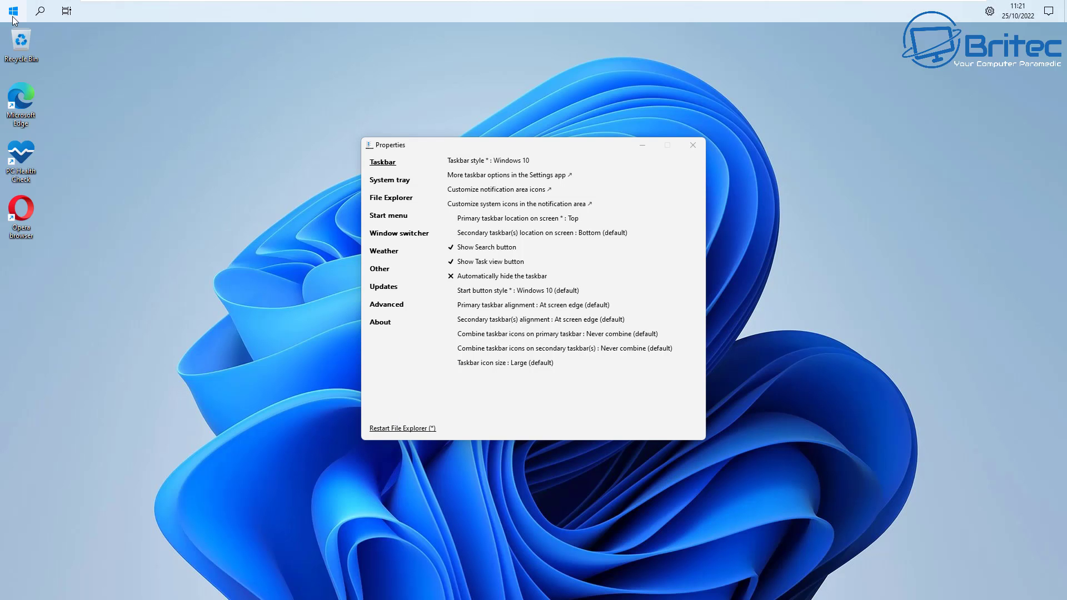
pyautogui.click(13, 11)
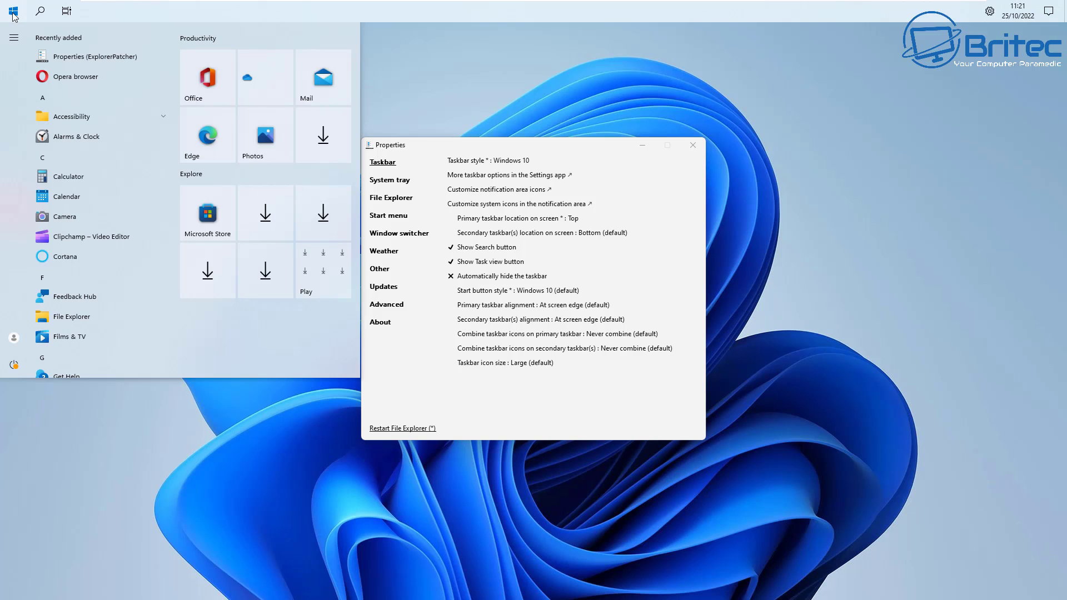
pyautogui.click(14, 15)
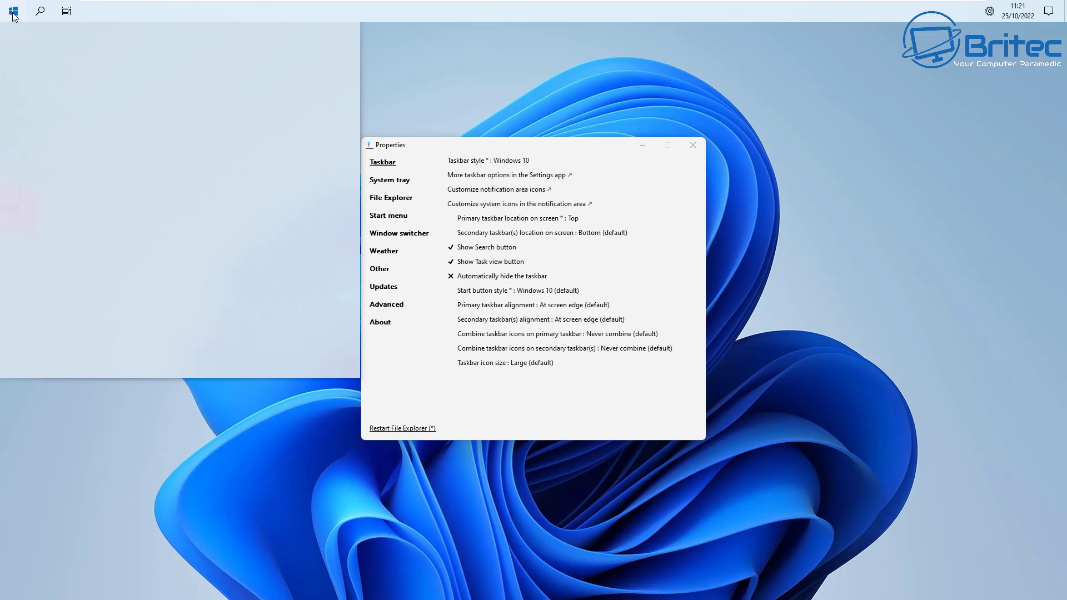
# - Set the primary taskbar location back to Bottom (default)
pyautogui.click(480, 54)
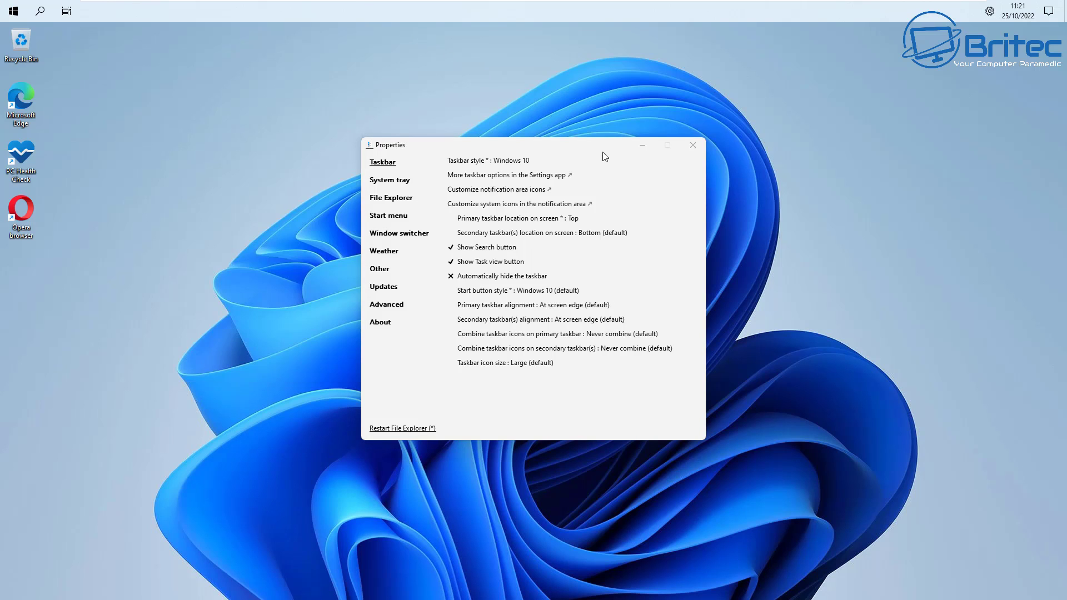
pyautogui.click(576, 216)
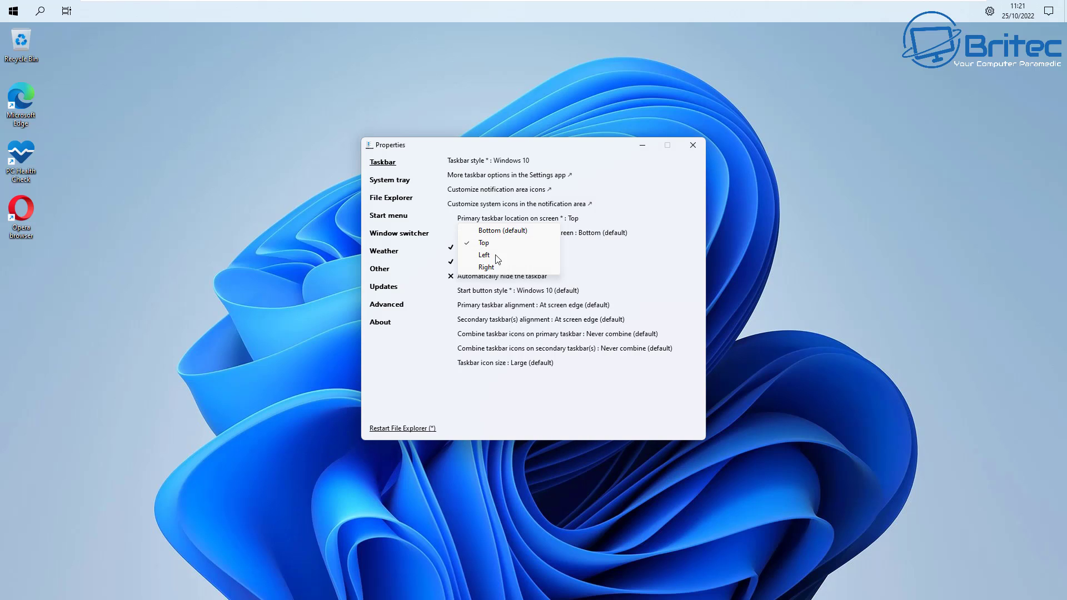
pyautogui.click(509, 231)
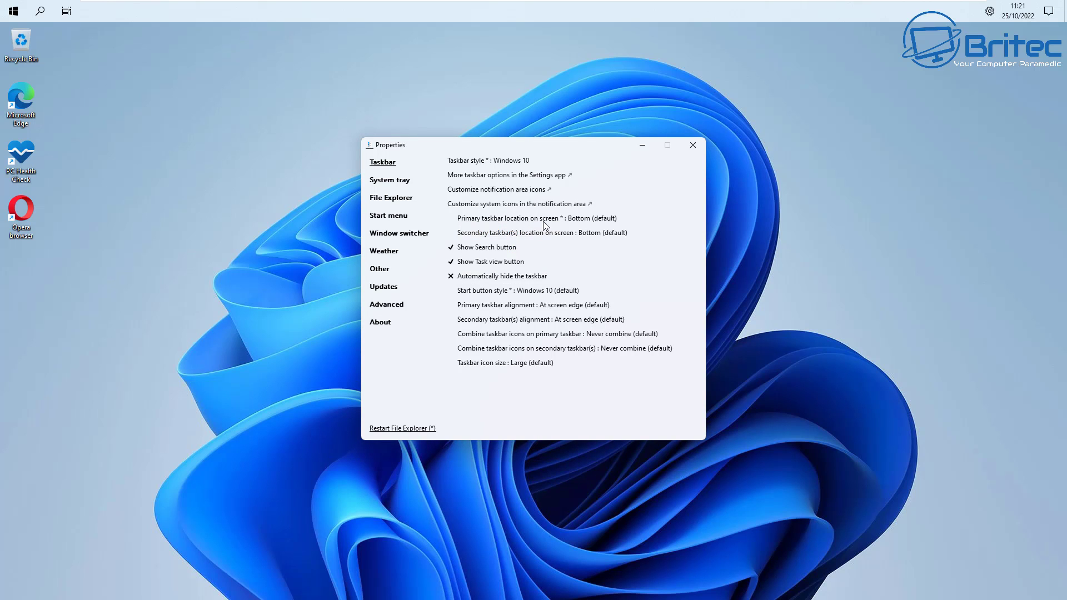
# - Restart File Explorer to return the taskbar to the bottom and check the Start menu
pyautogui.click(407, 429)
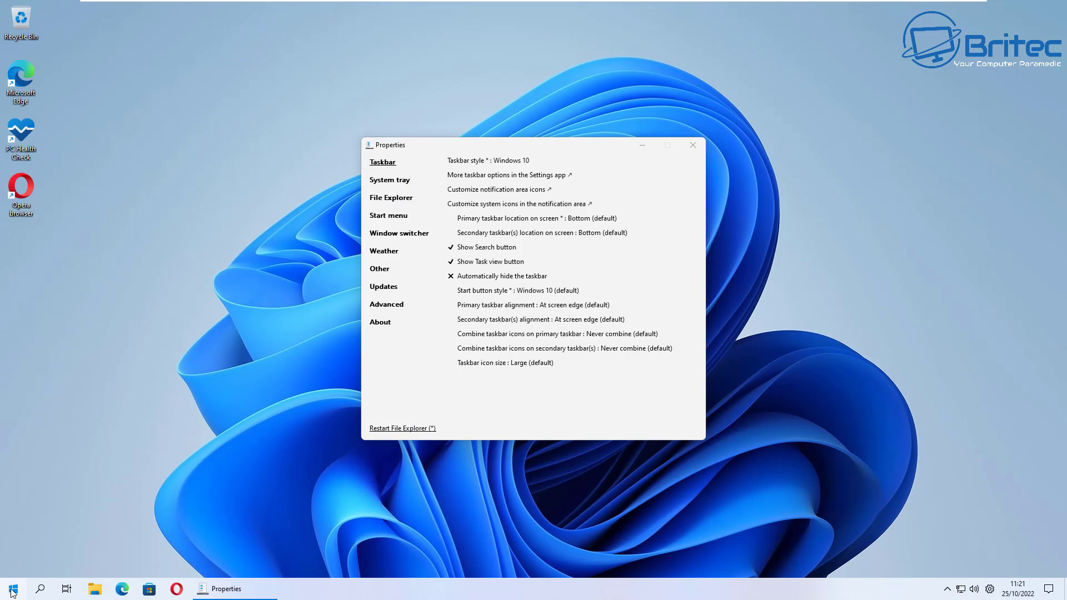
pyautogui.click(13, 590)
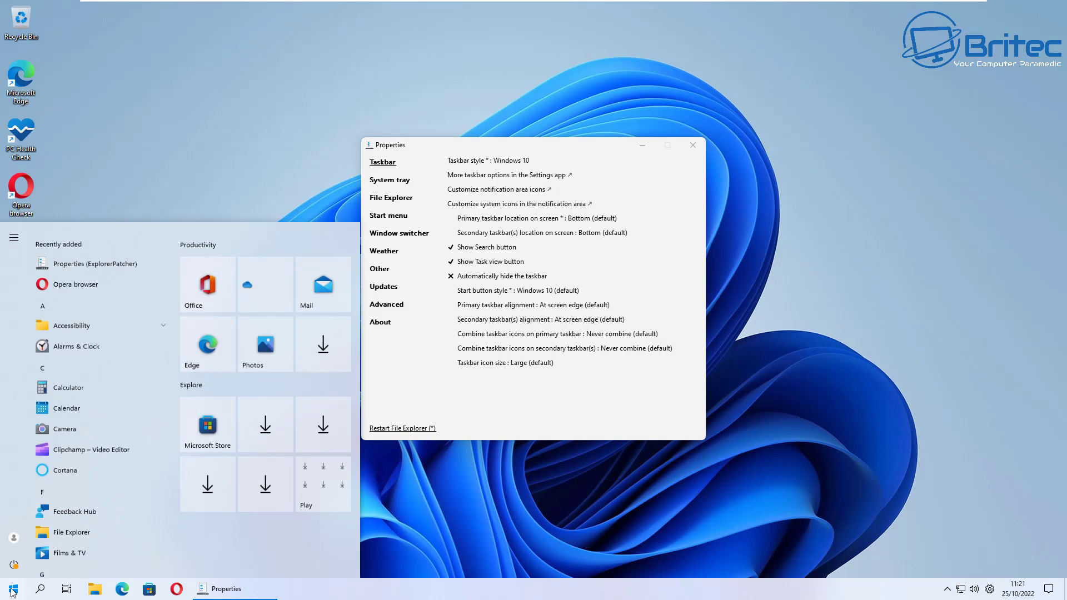
pyautogui.click(514, 415)
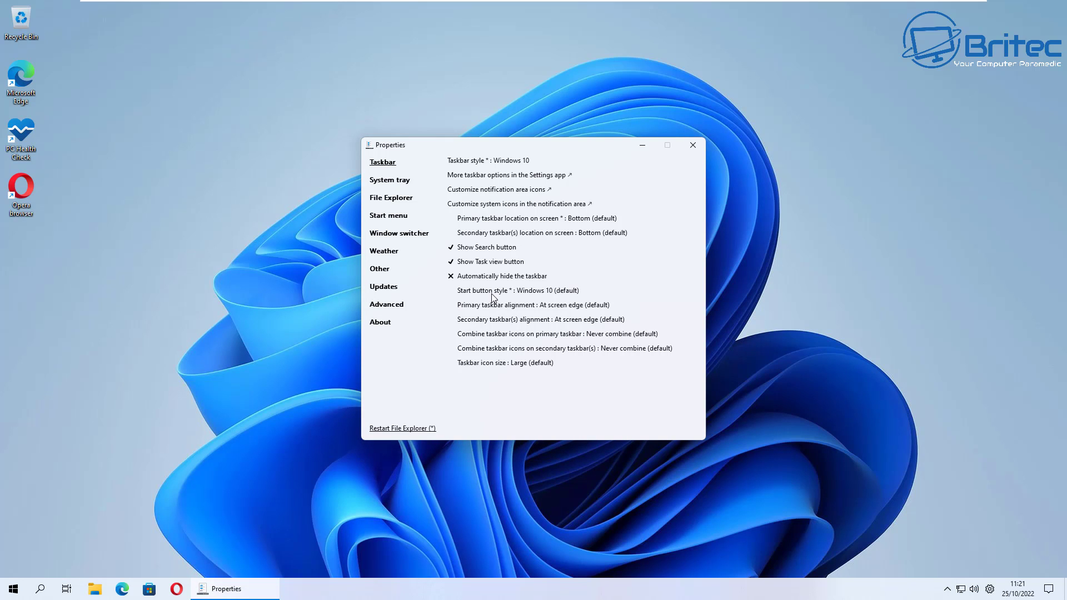
# - Review the Start button style options, keeping Windows 10 (default)
pyautogui.click(571, 295)
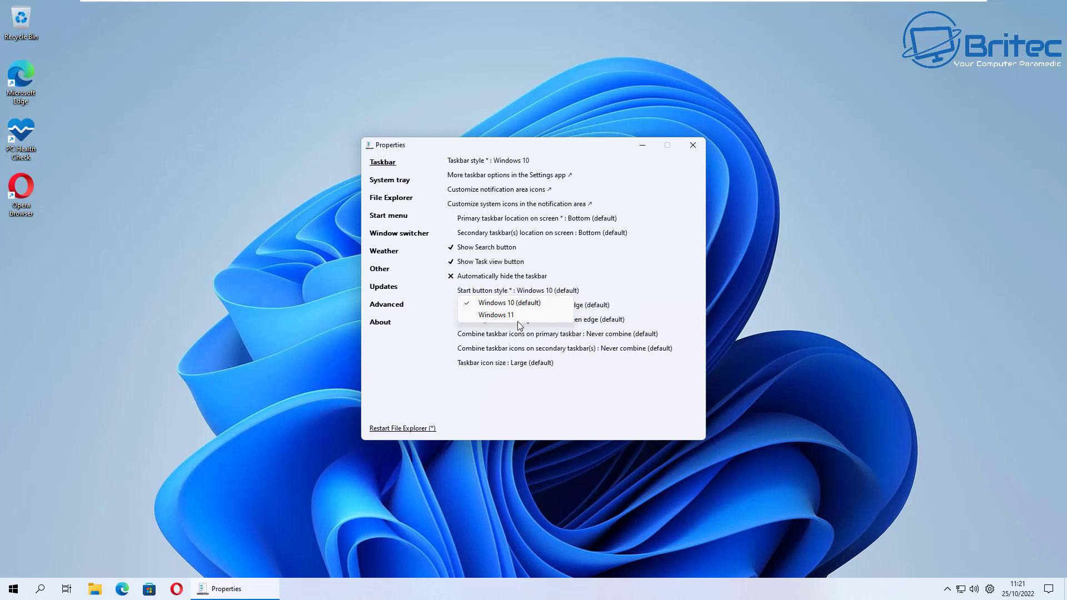
pyautogui.click(694, 292)
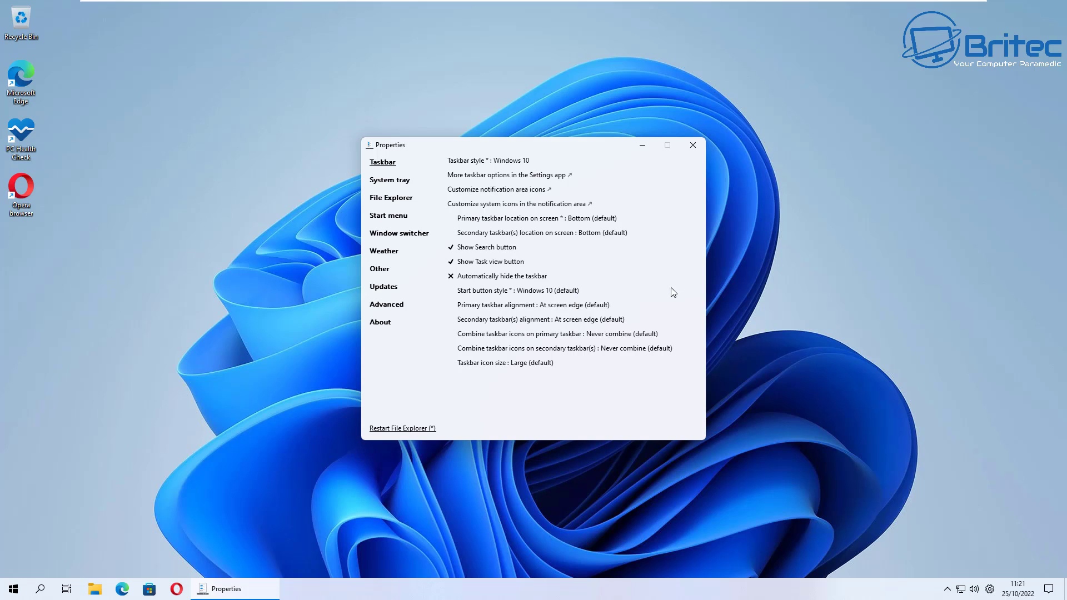
pyautogui.click(565, 294)
pyautogui.click(536, 305)
pyautogui.click(563, 296)
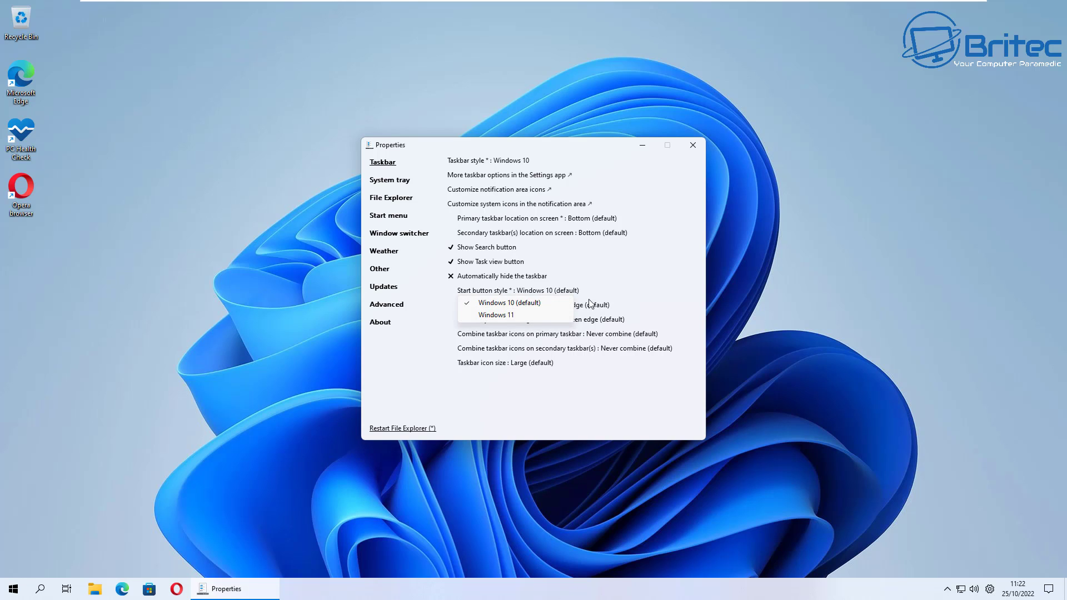
pyautogui.click(647, 306)
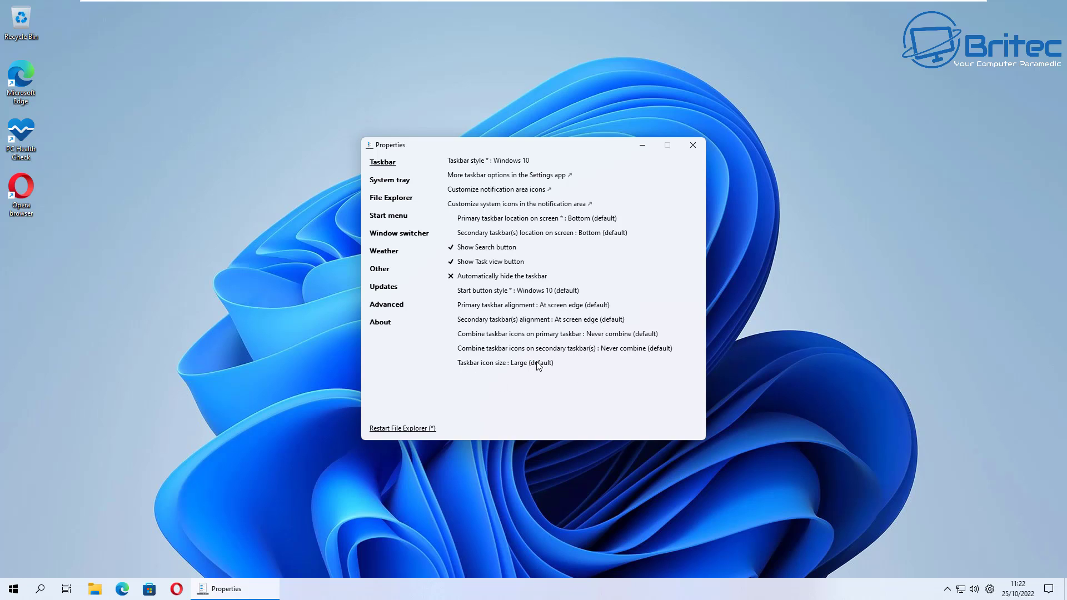
# - Go to ExplorerPatcher's File Explorer settings, then view This PC in File Explorer to check drive groupings
pyautogui.click(390, 203)
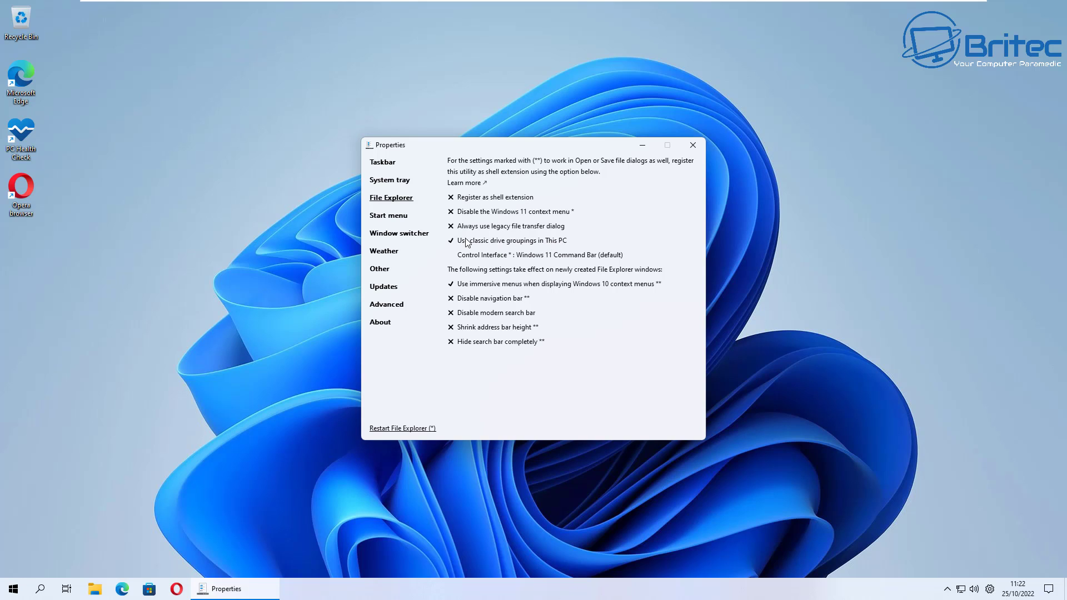
pyautogui.click(15, 594)
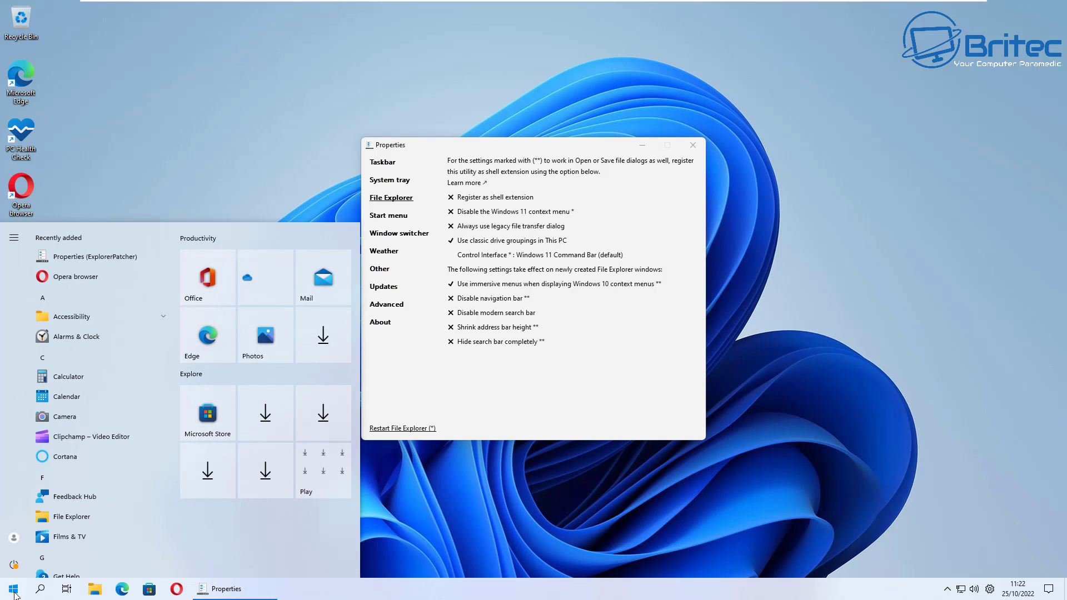
pyautogui.click(14, 594)
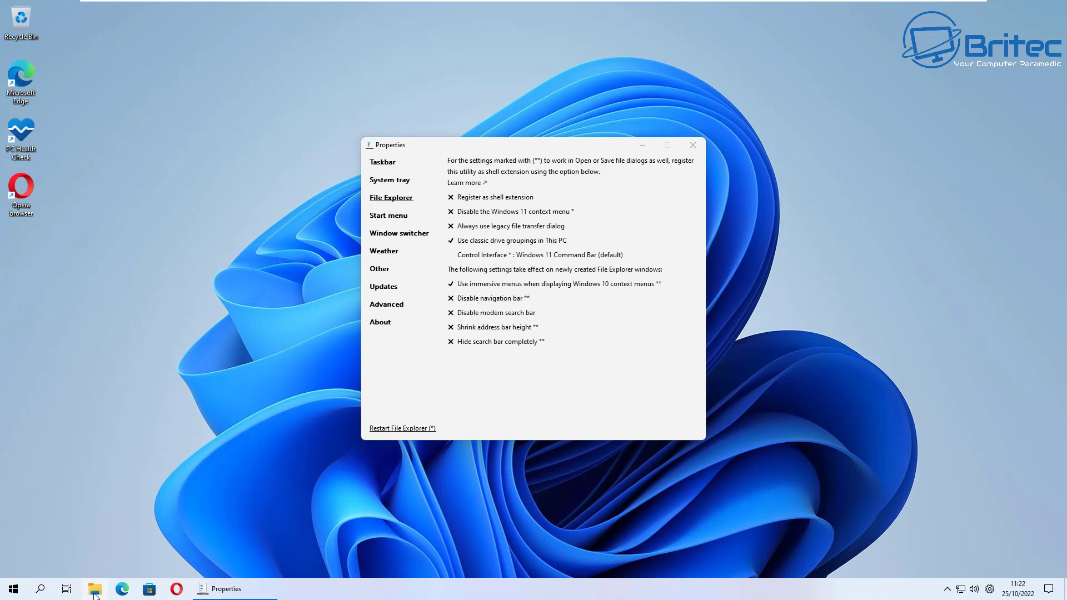
pyautogui.click(95, 591)
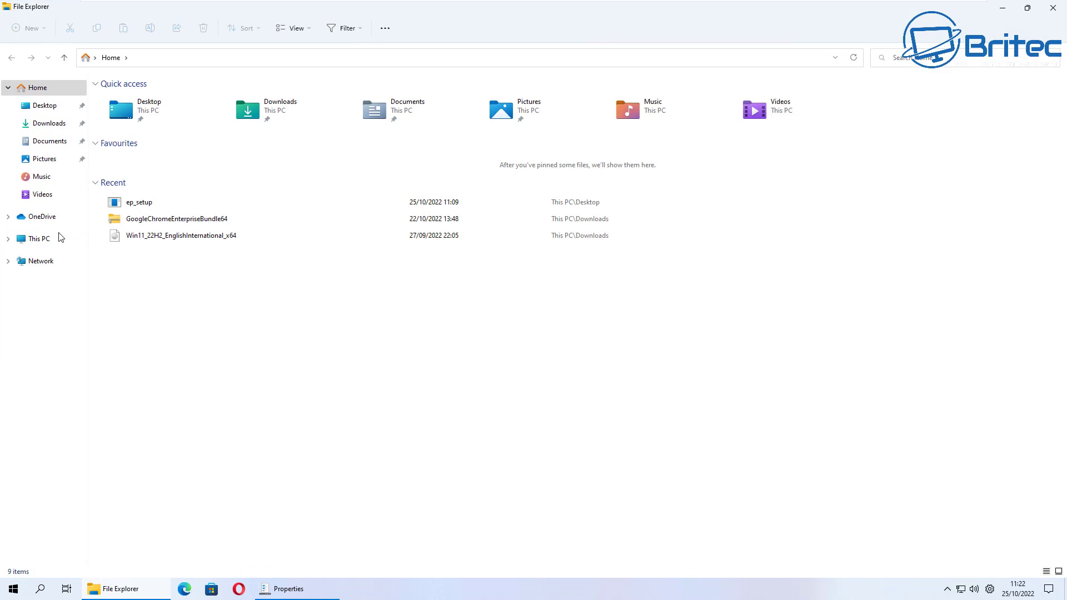
pyautogui.click(43, 240)
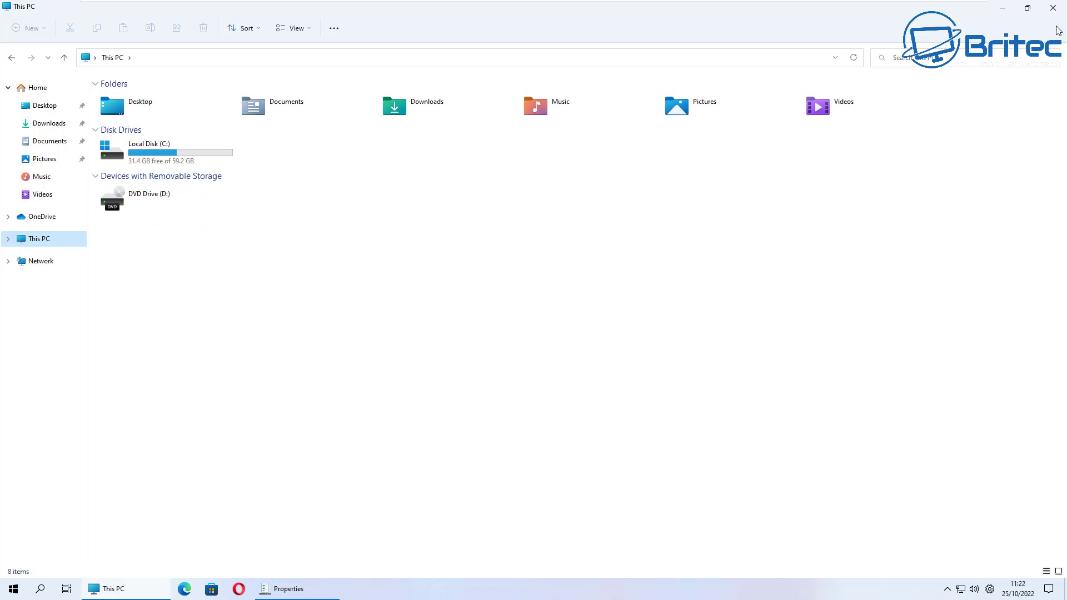
# - Restart File Explorer and reopen This PC to confirm the classic drive groupings, then close it
pyautogui.click(1054, 8)
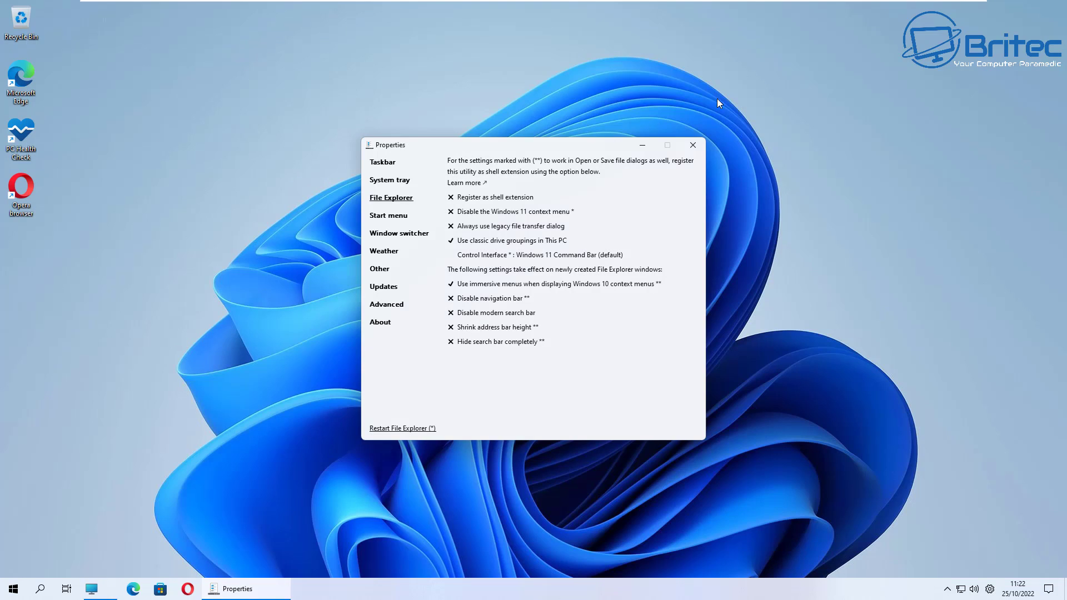
pyautogui.click(398, 429)
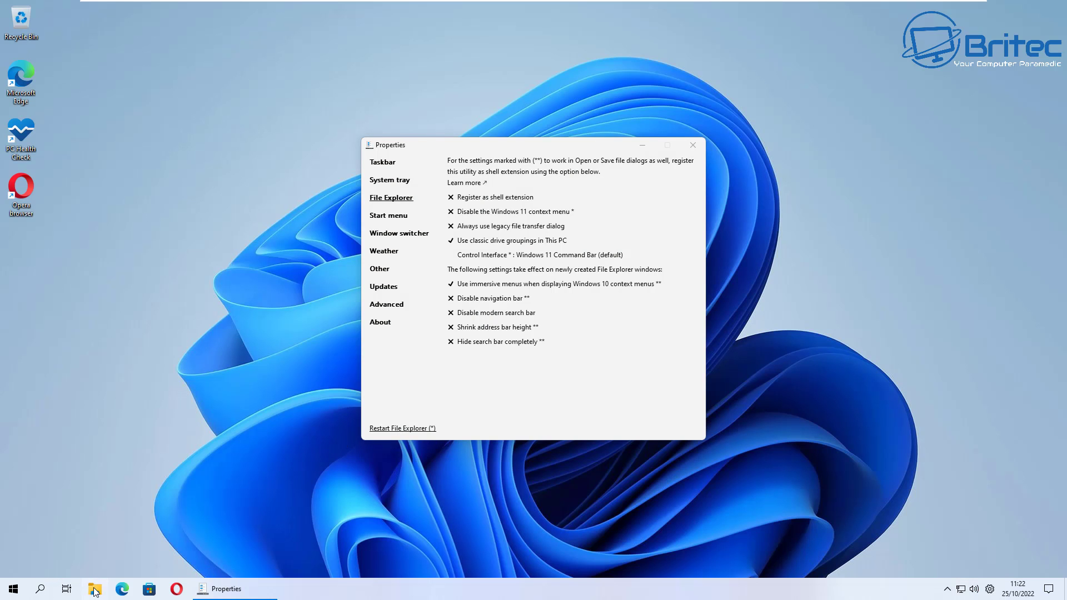
pyautogui.click(94, 590)
pyautogui.click(36, 240)
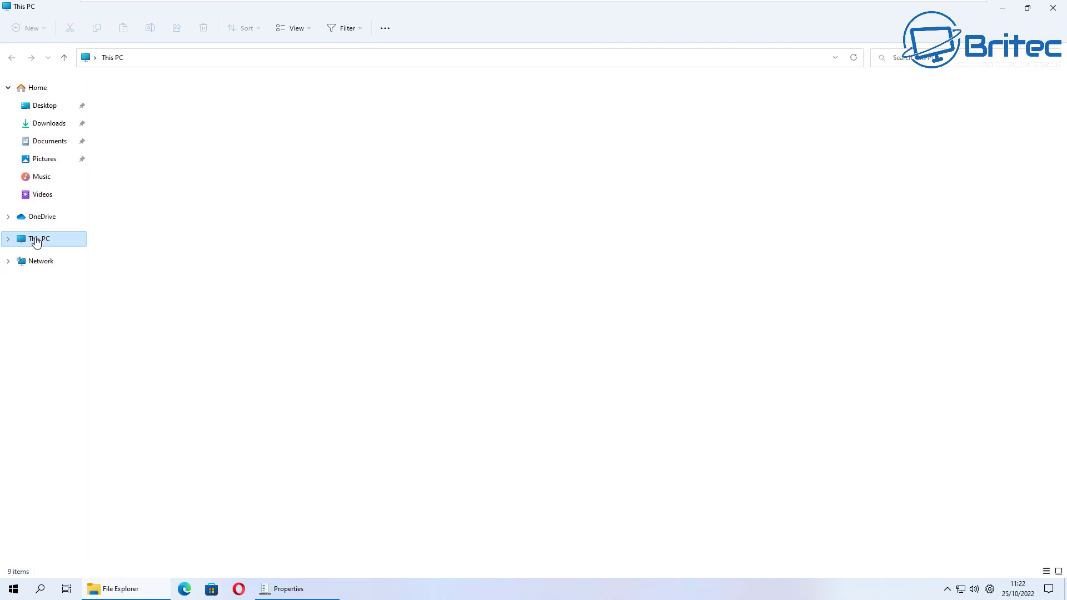
pyautogui.click(1045, 13)
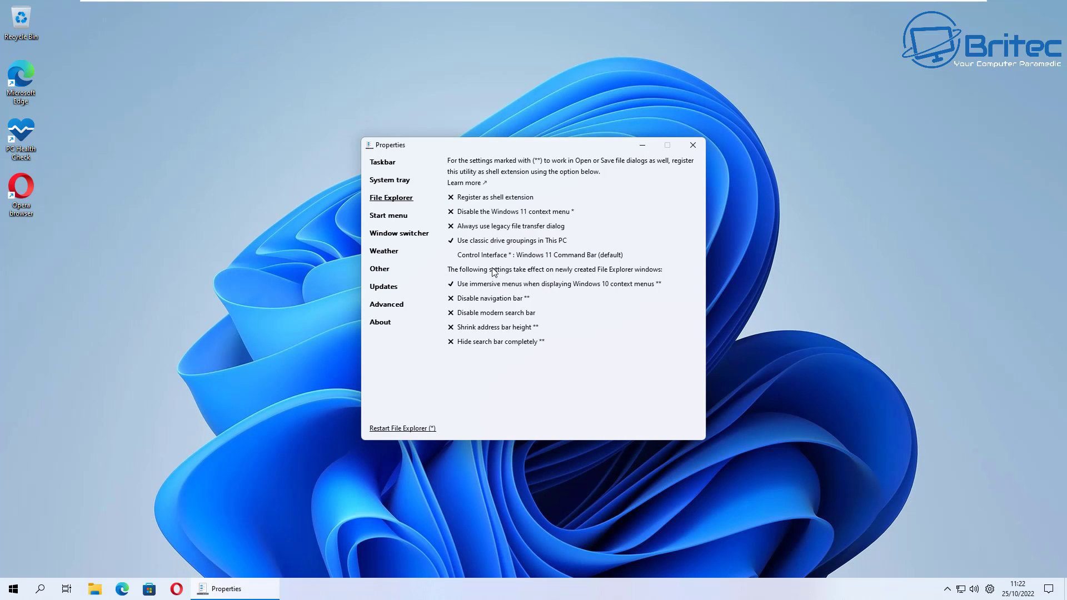
# - Set Control Interface to Windows 10 Ribbon, restart Explorer, and check the ribbon in File Explorer
pyautogui.click(615, 256)
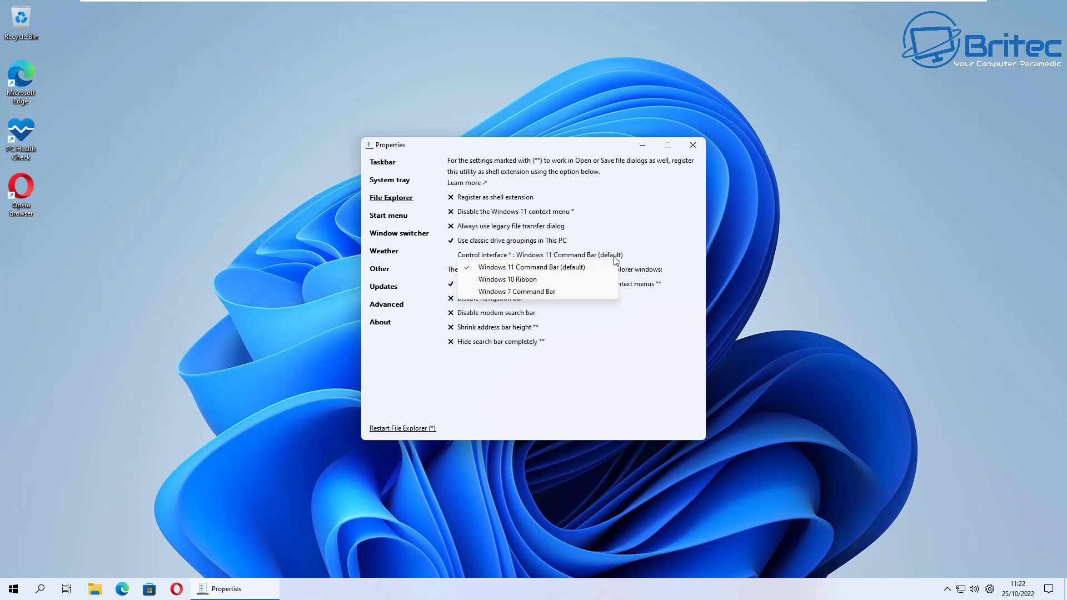
pyautogui.click(539, 283)
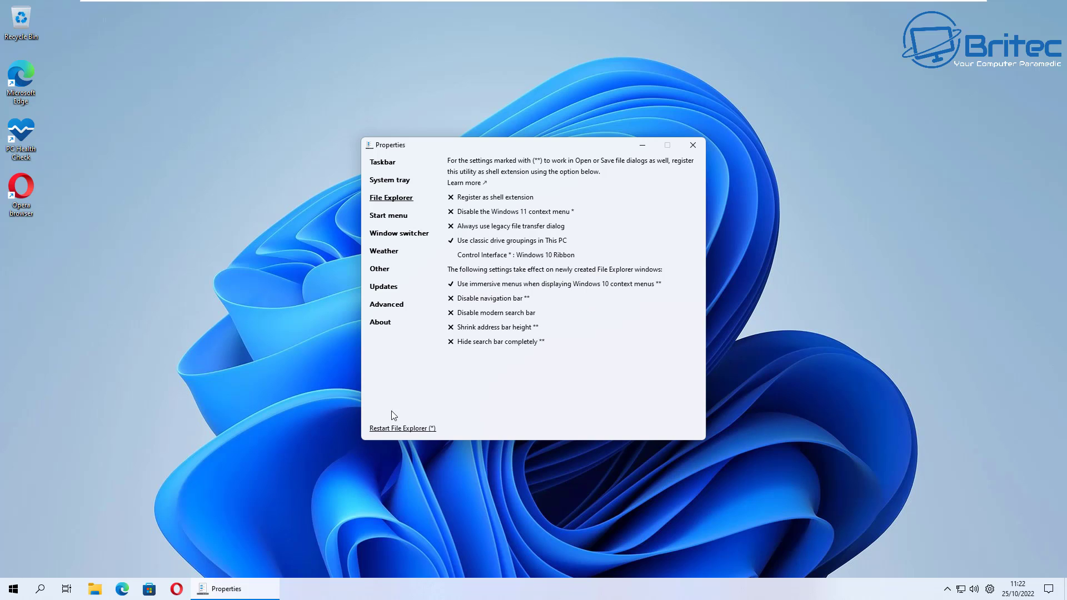
pyautogui.click(399, 428)
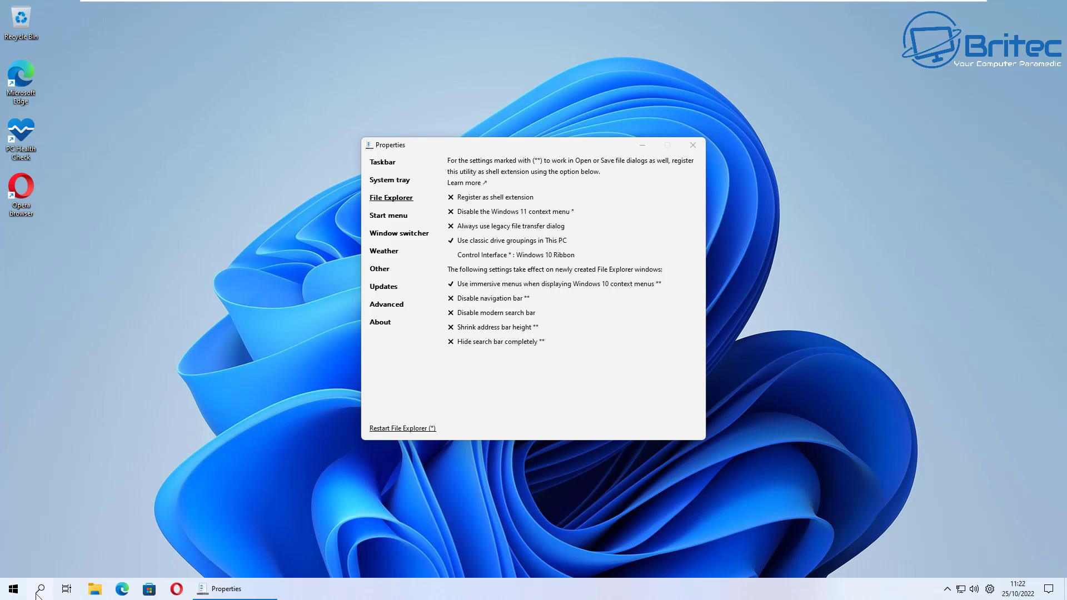
pyautogui.click(94, 591)
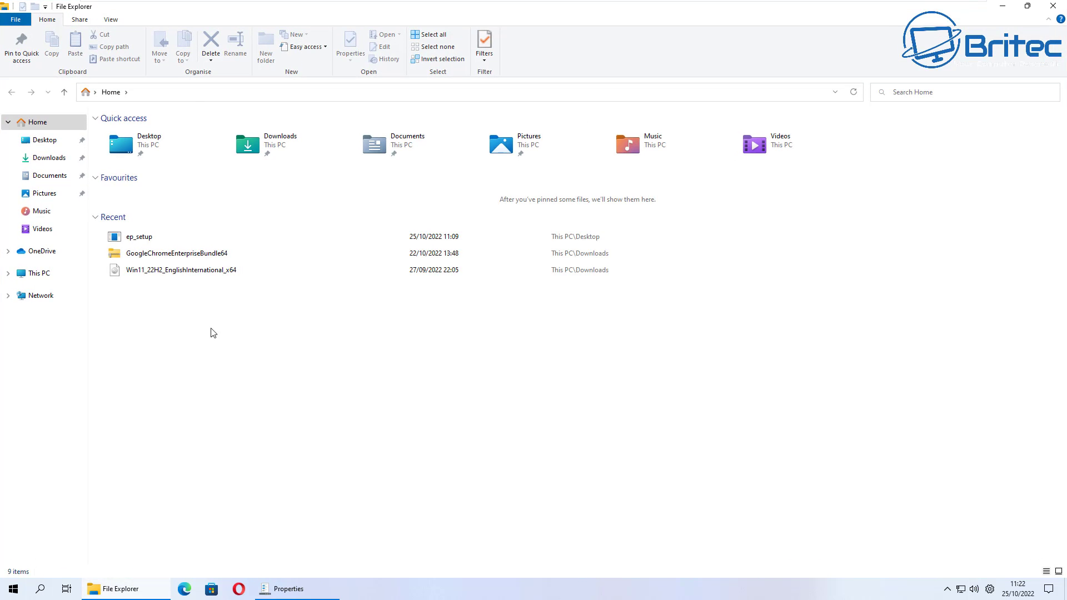
pyautogui.click(1059, 7)
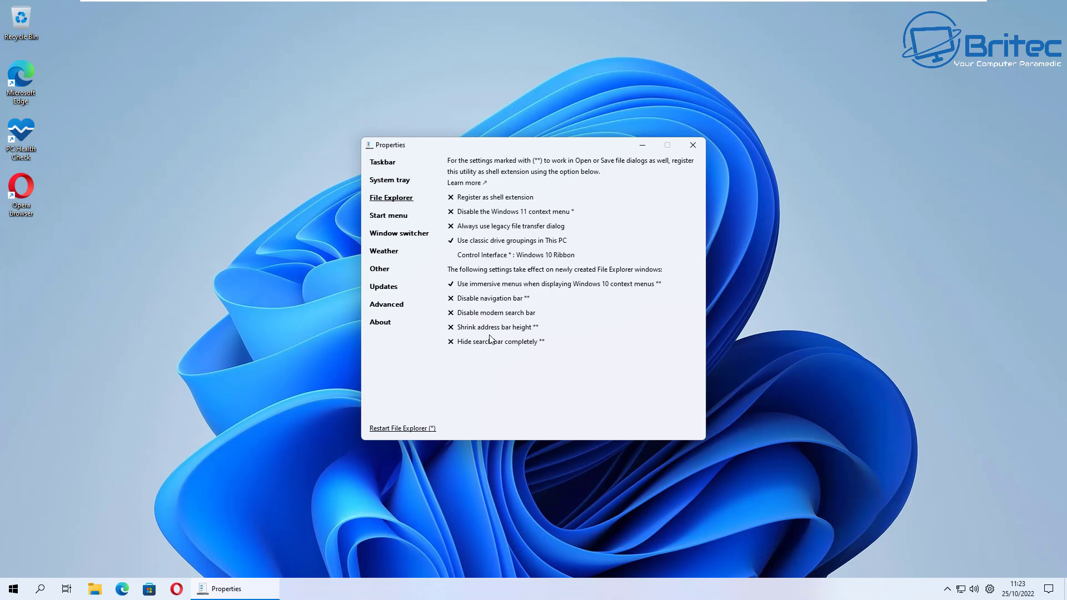
# - Browse the Advanced, Taskbar, Weather and Window switcher pages, ending on the File Explorer settings
pyautogui.click(391, 306)
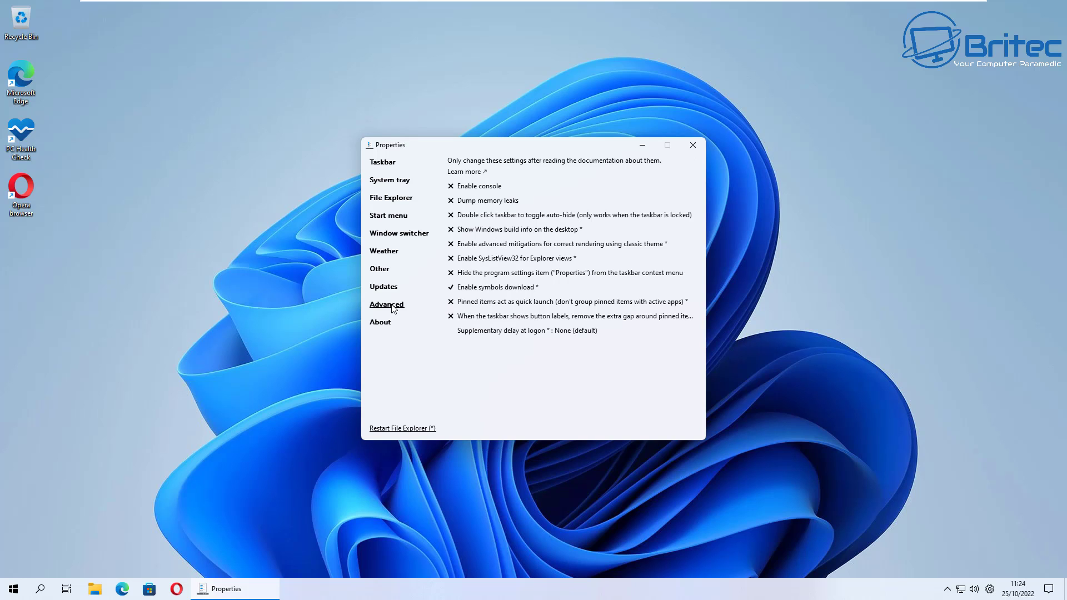
pyautogui.click(392, 164)
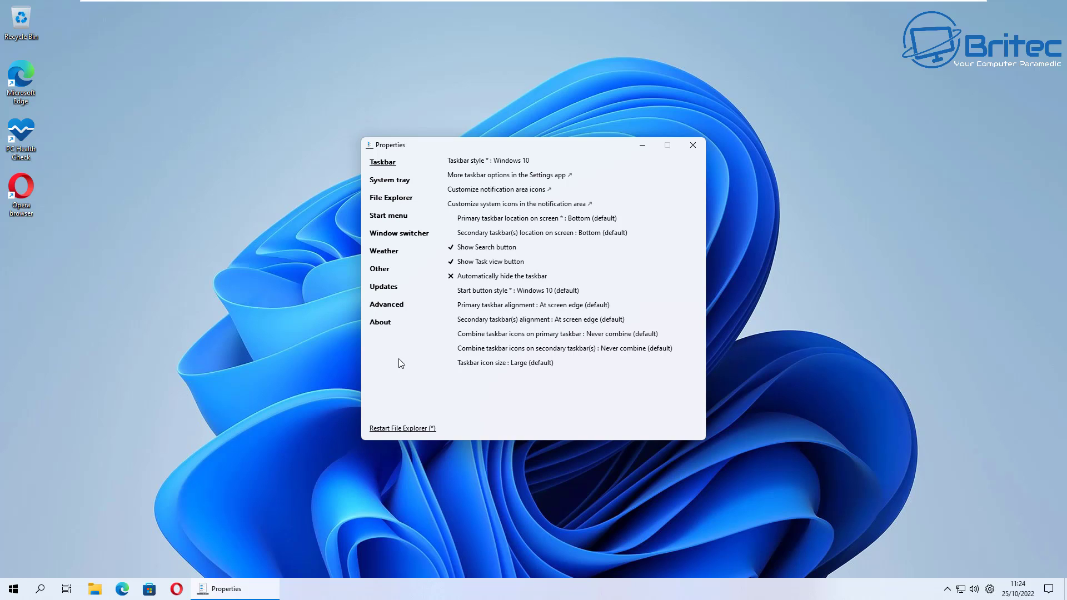
pyautogui.click(385, 253)
pyautogui.click(387, 234)
pyautogui.click(385, 201)
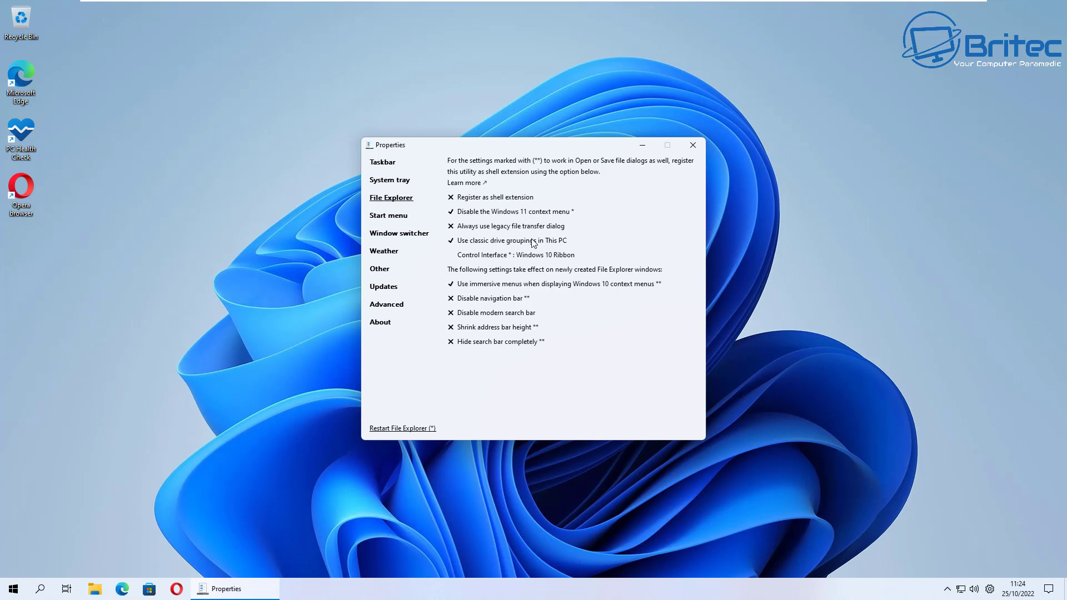
# - Restart File Explorer, confirm the desktop now shows the classic context menu, then view System tray settings
pyautogui.rightClick(754, 259)
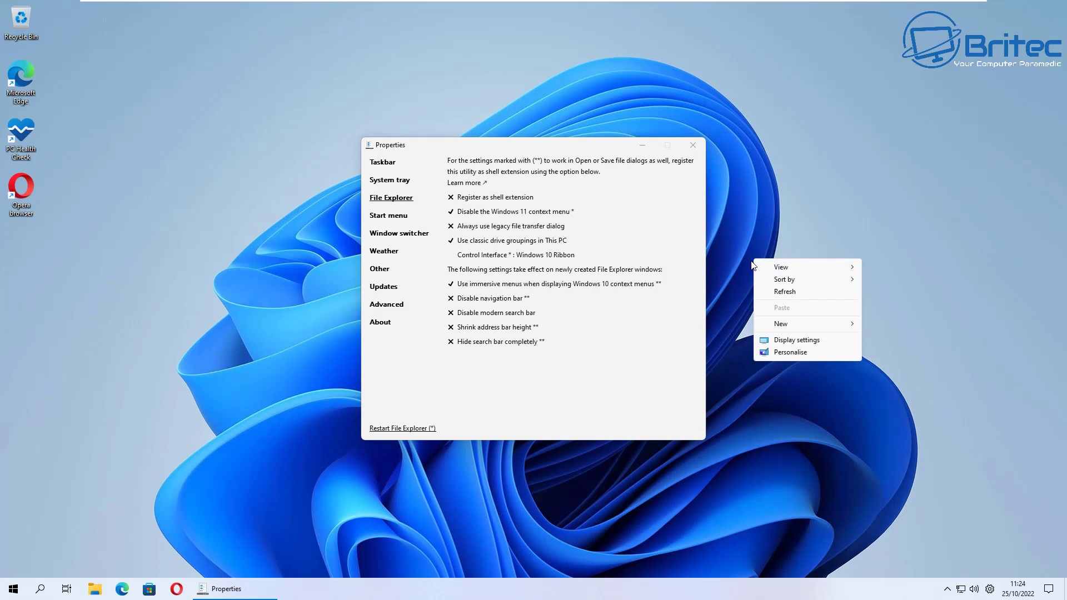
pyautogui.click(389, 430)
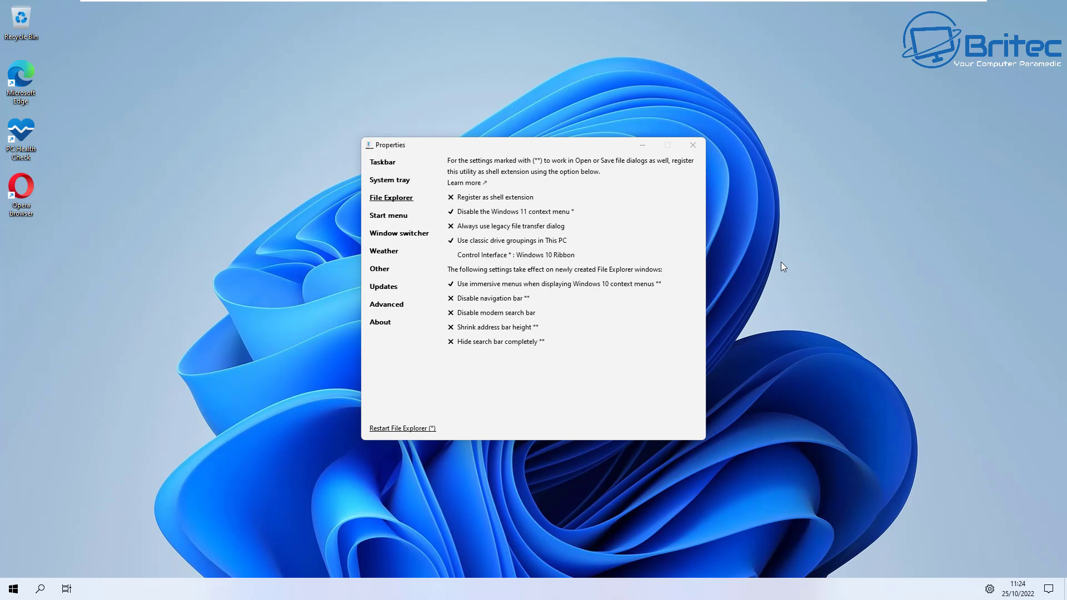
pyautogui.rightClick(781, 263)
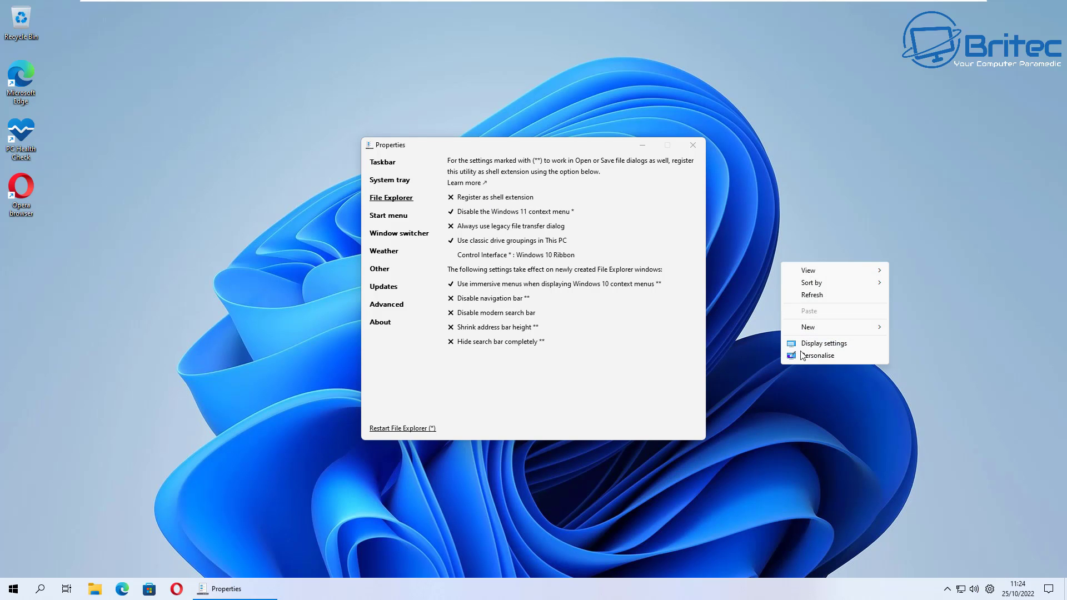
pyautogui.click(750, 248)
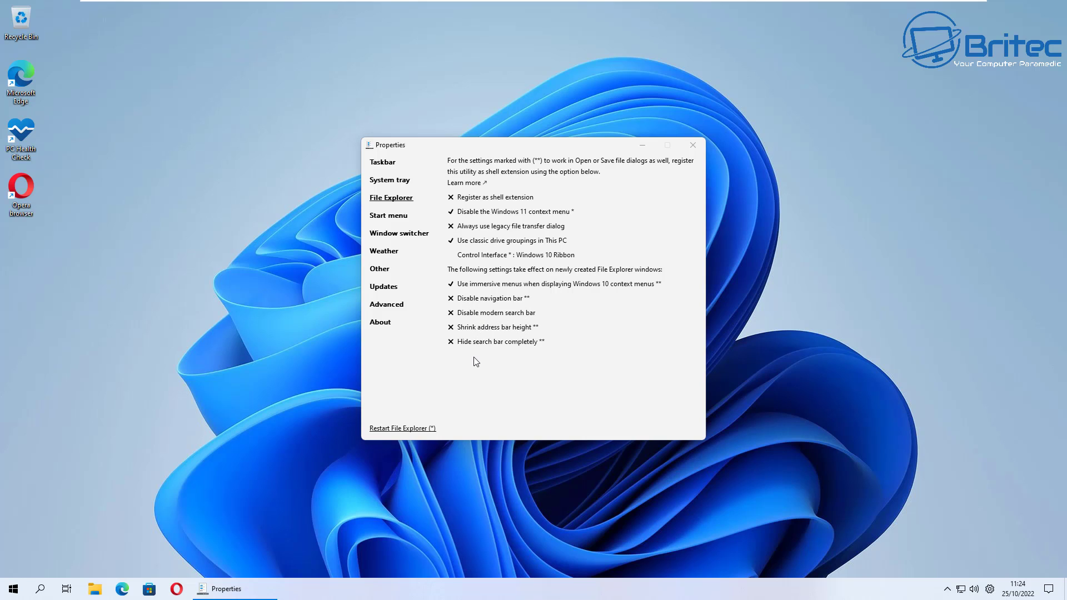
pyautogui.click(392, 182)
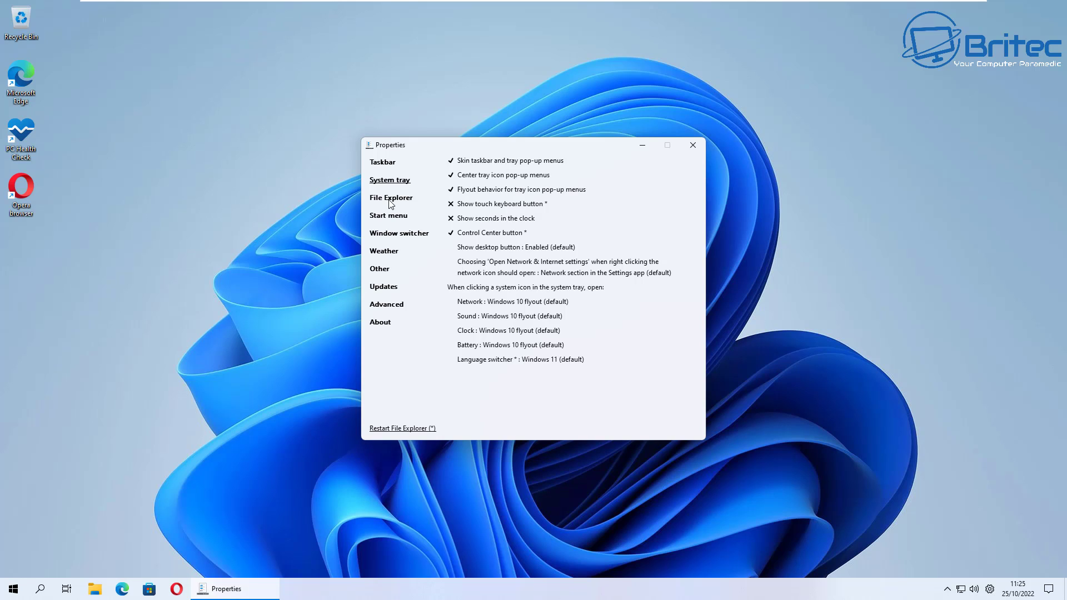
# - Review the File Explorer, Start menu, Window switcher and Updates pages, then close ExplorerPatcher Properties
pyautogui.click(390, 199)
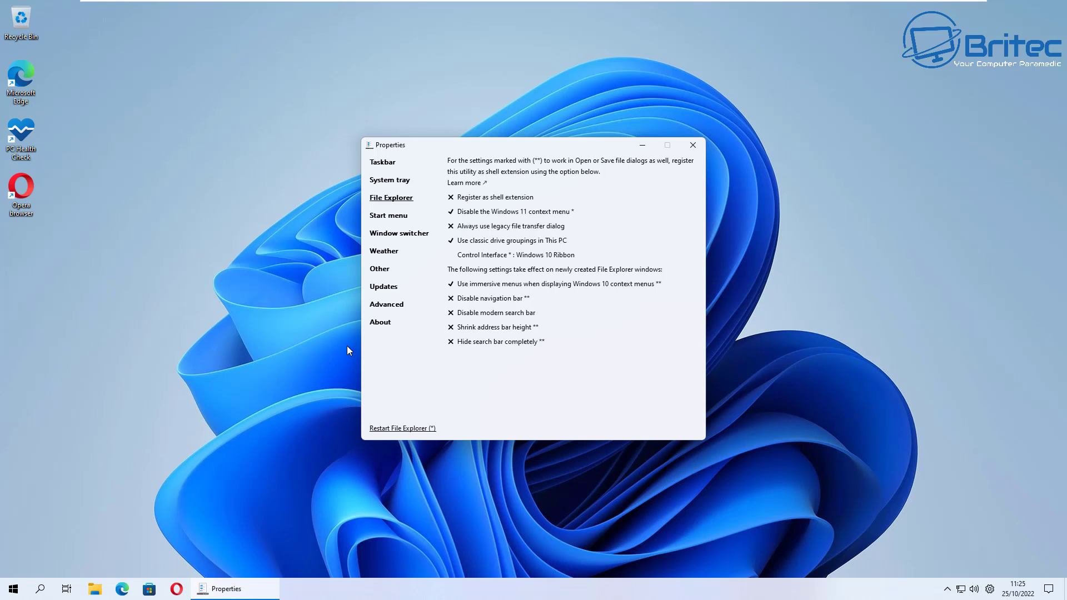
pyautogui.click(395, 216)
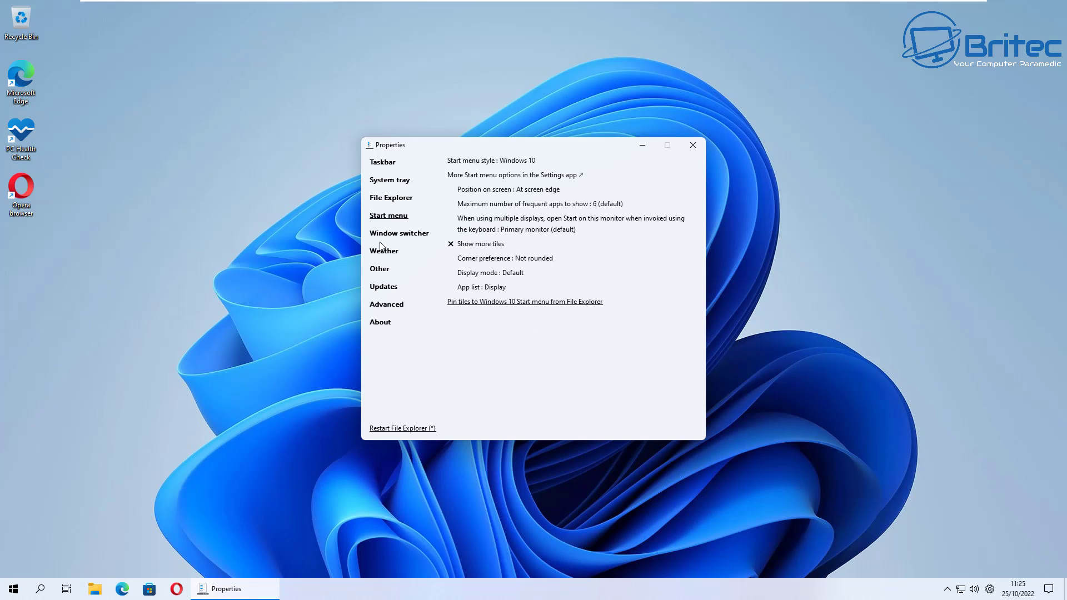
pyautogui.click(380, 243)
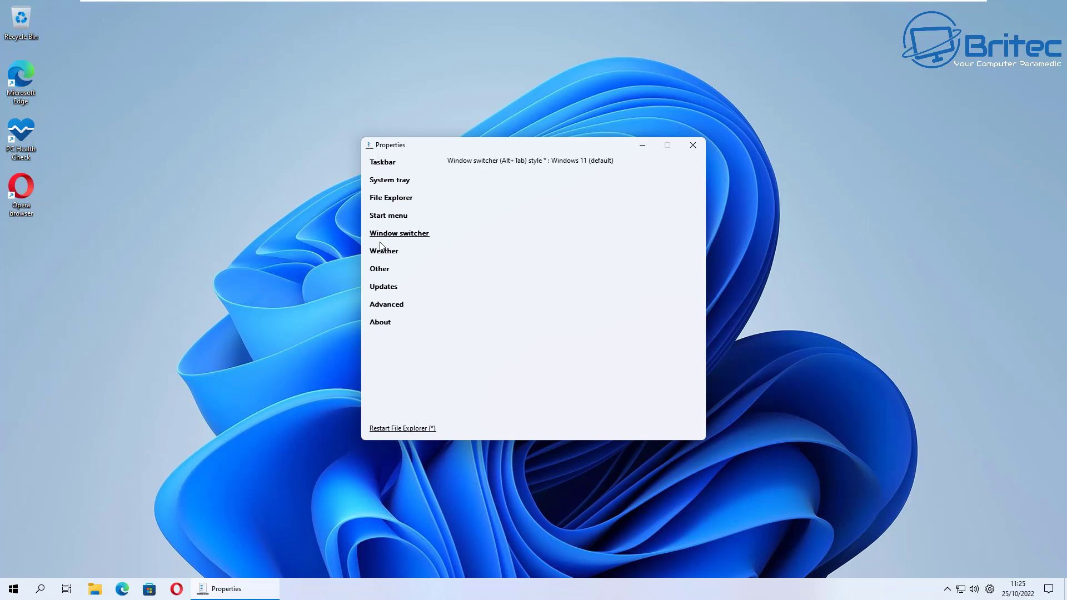
pyautogui.click(375, 287)
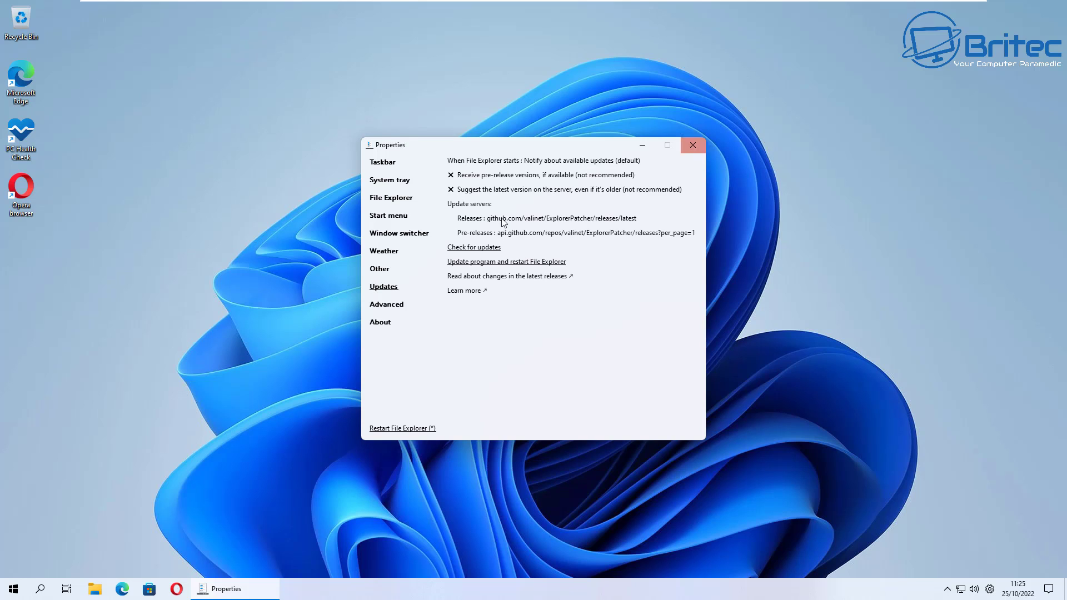
pyautogui.click(690, 151)
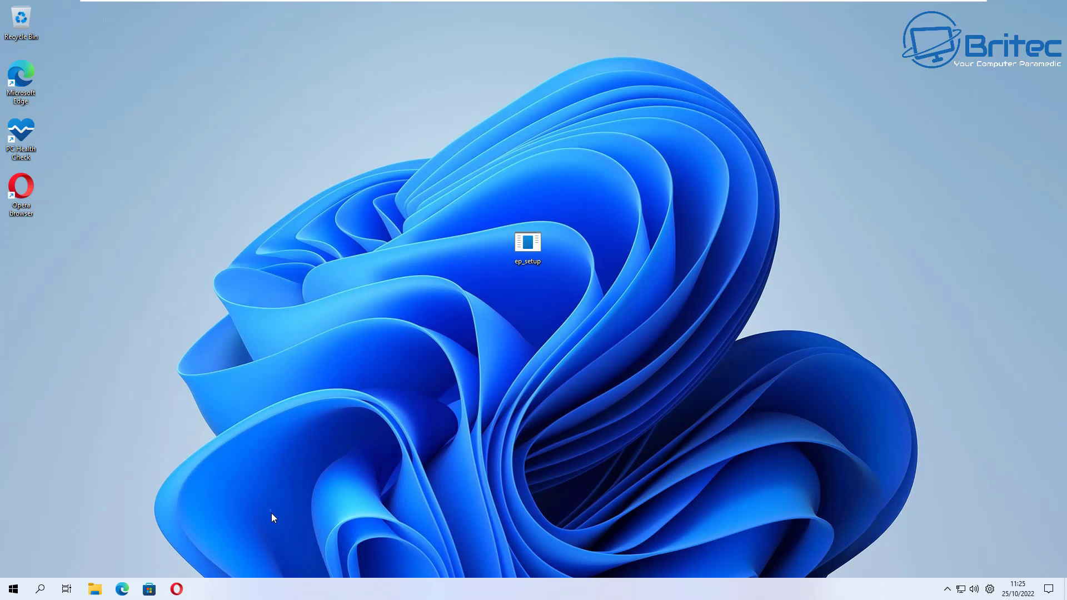
pyautogui.click(12, 589)
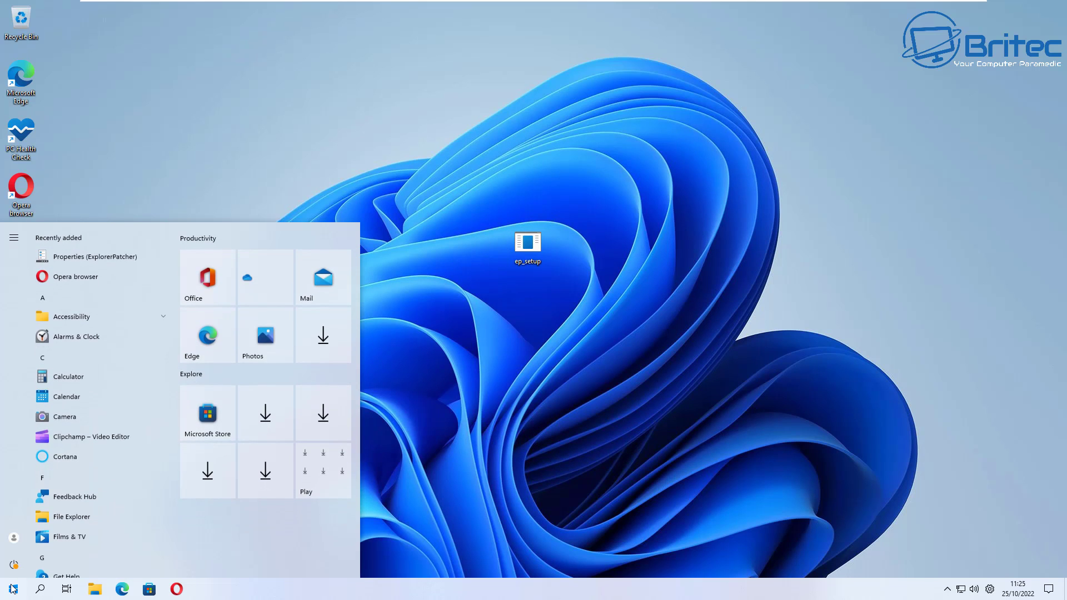
pyautogui.click(692, 504)
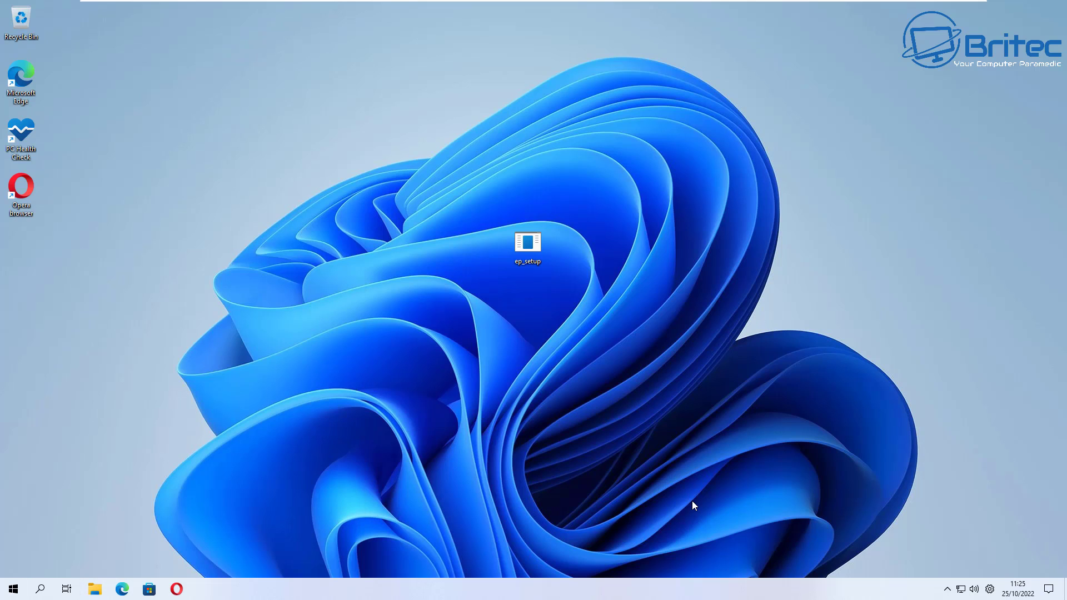
pyautogui.click(948, 590)
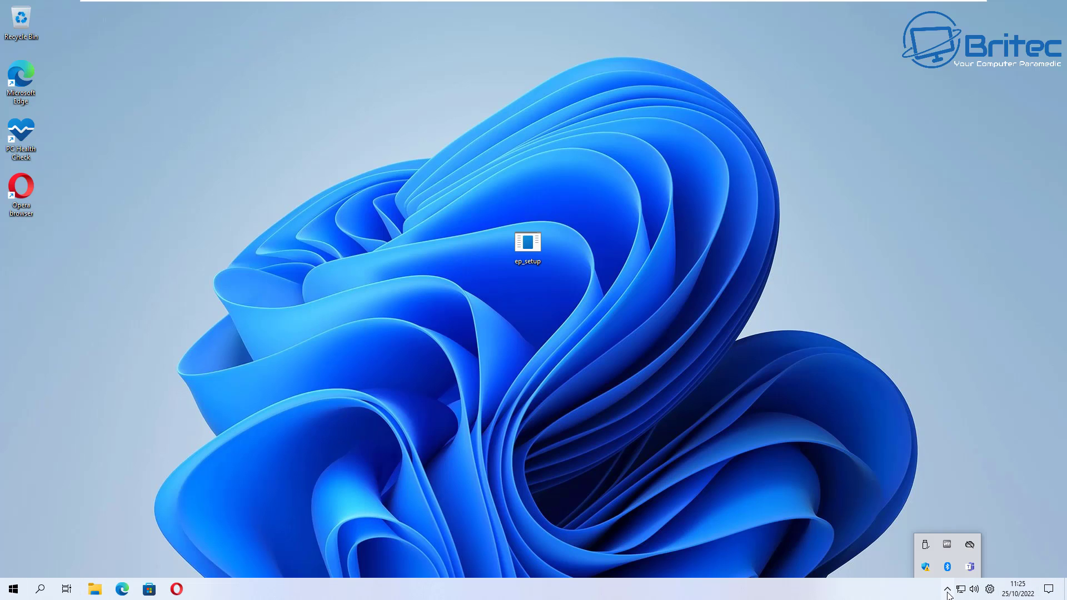
pyautogui.click(907, 463)
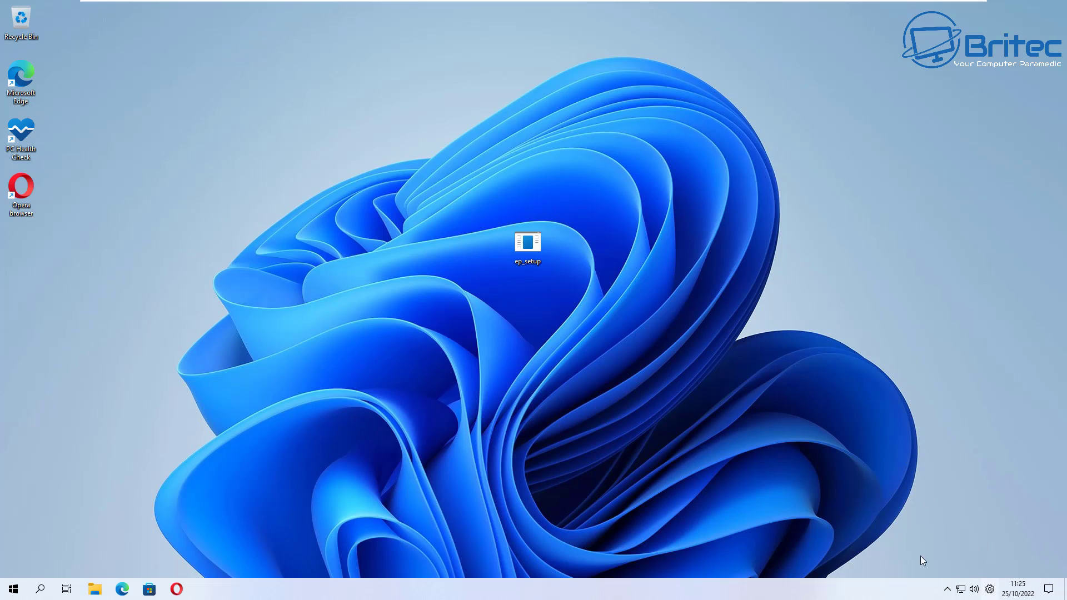
pyautogui.rightClick(447, 277)
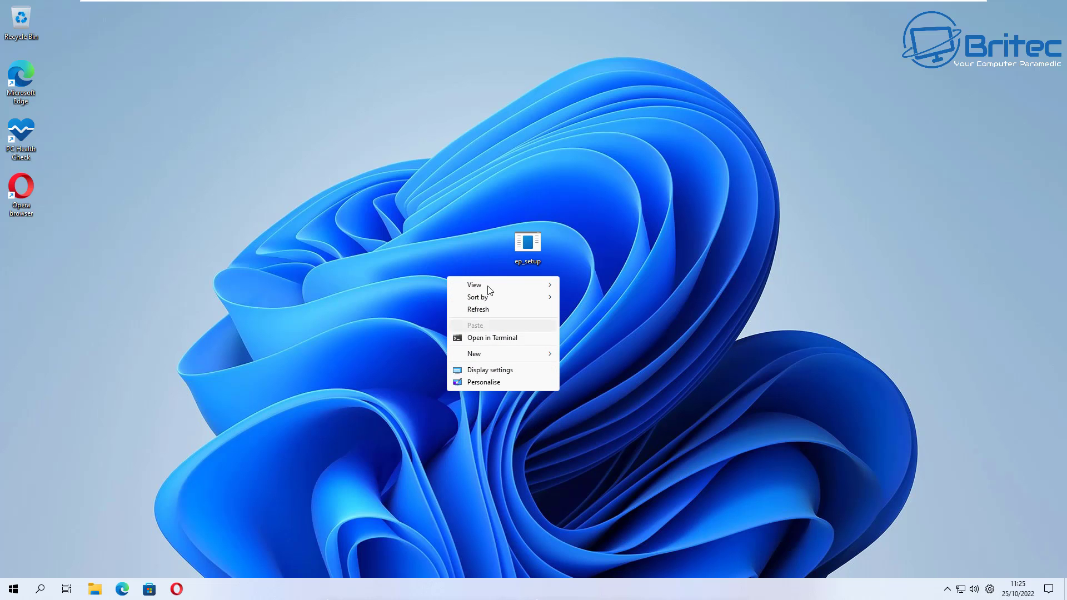
pyautogui.click(645, 249)
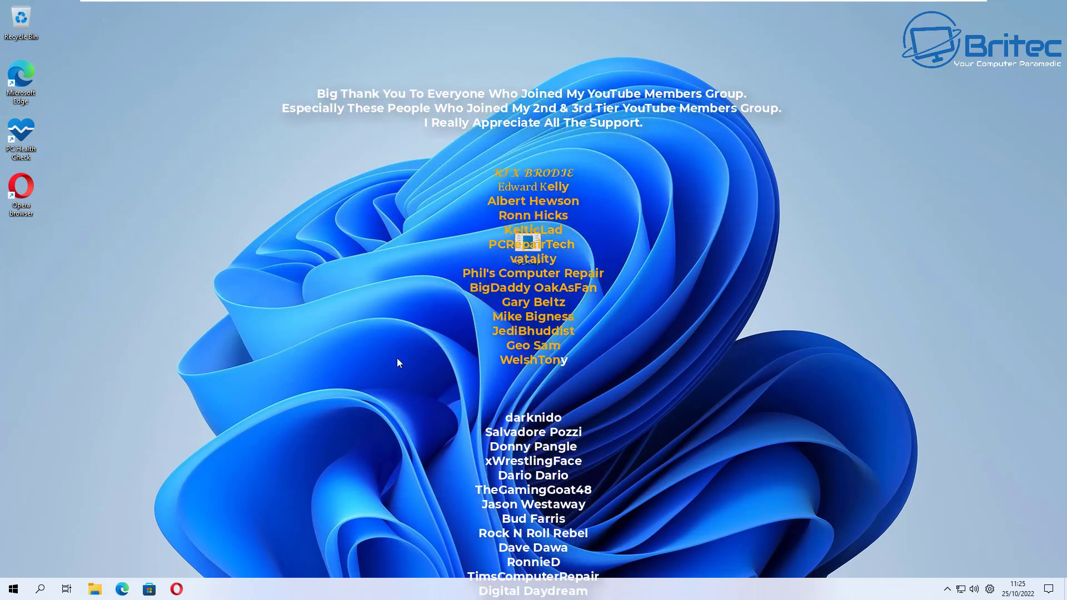
pyautogui.rightClick(240, 578)
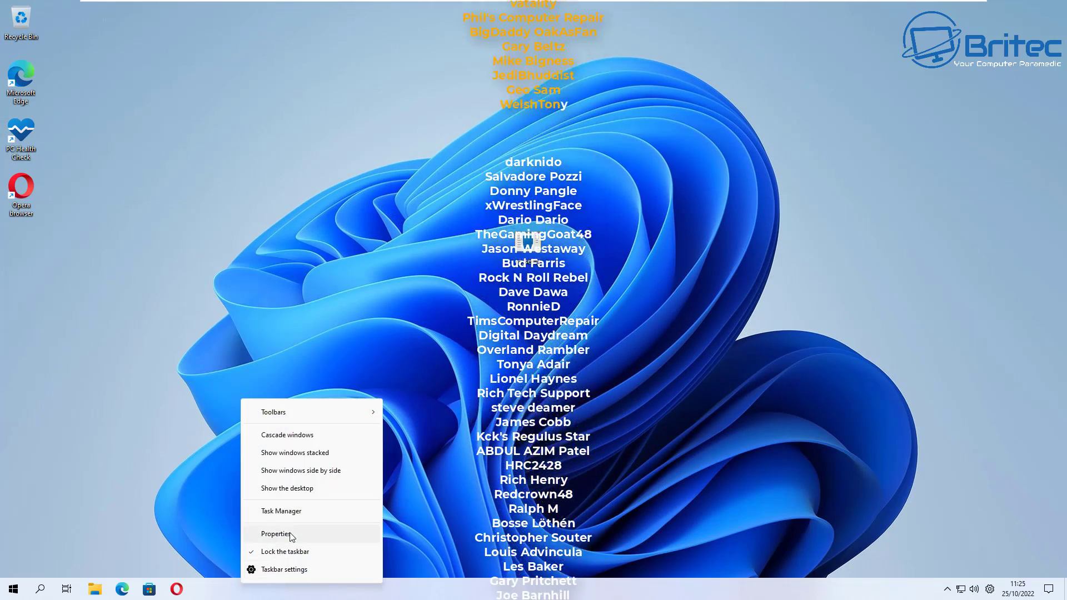
pyautogui.click(285, 511)
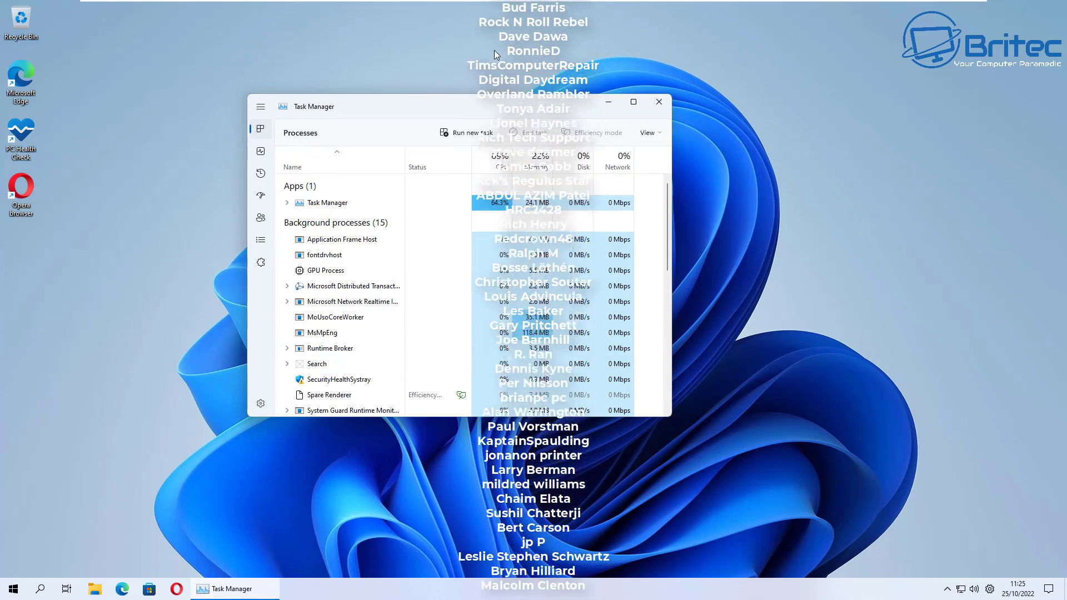
pyautogui.moveTo(546, 95); pyautogui.dragTo(651, 134)
pyautogui.click(721, 129)
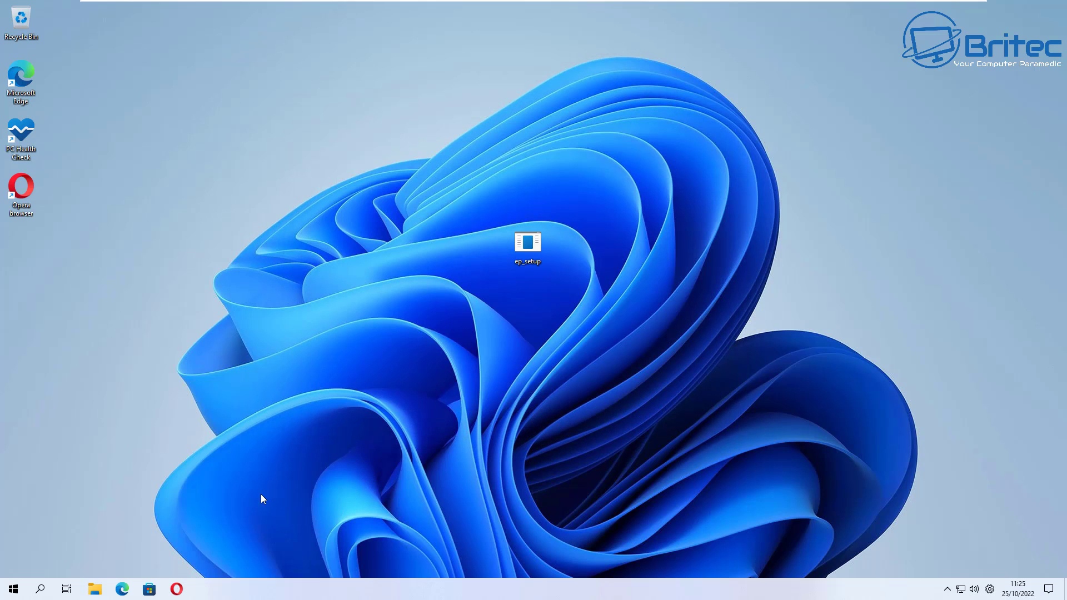
# - Launch Settings from the Start menu's app list, then close it
pyautogui.click(13, 590)
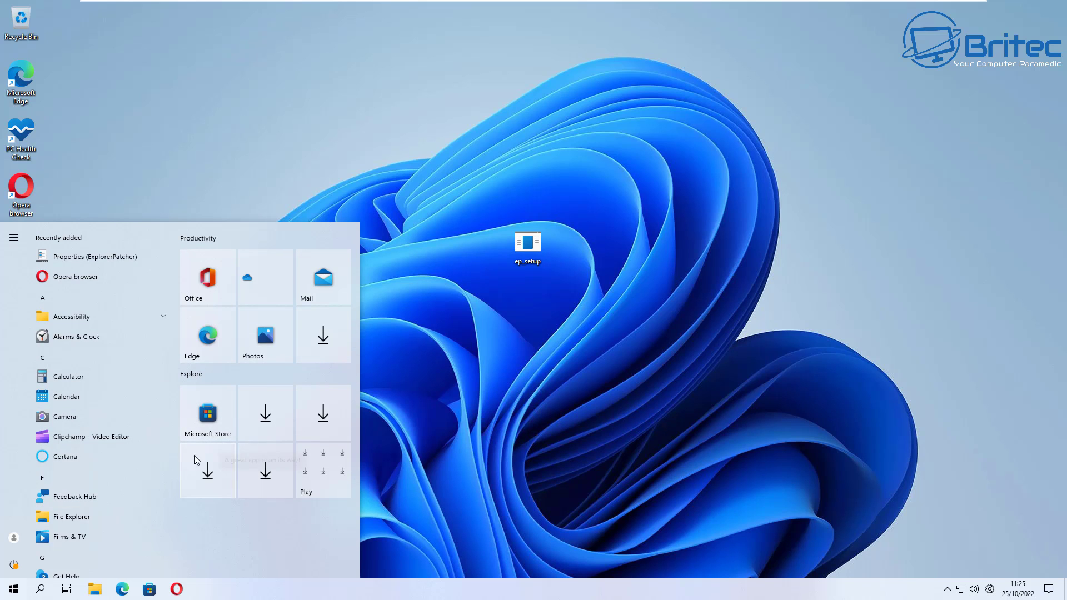
pyautogui.scroll(-10, 56, 489)
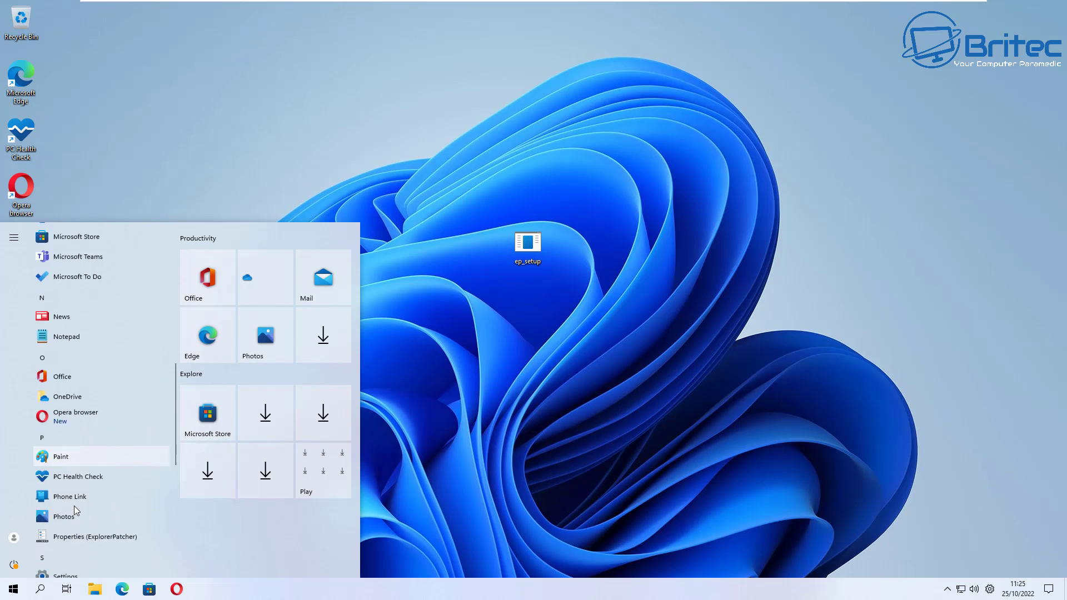
pyautogui.scroll(-1, 74, 510)
pyautogui.click(69, 523)
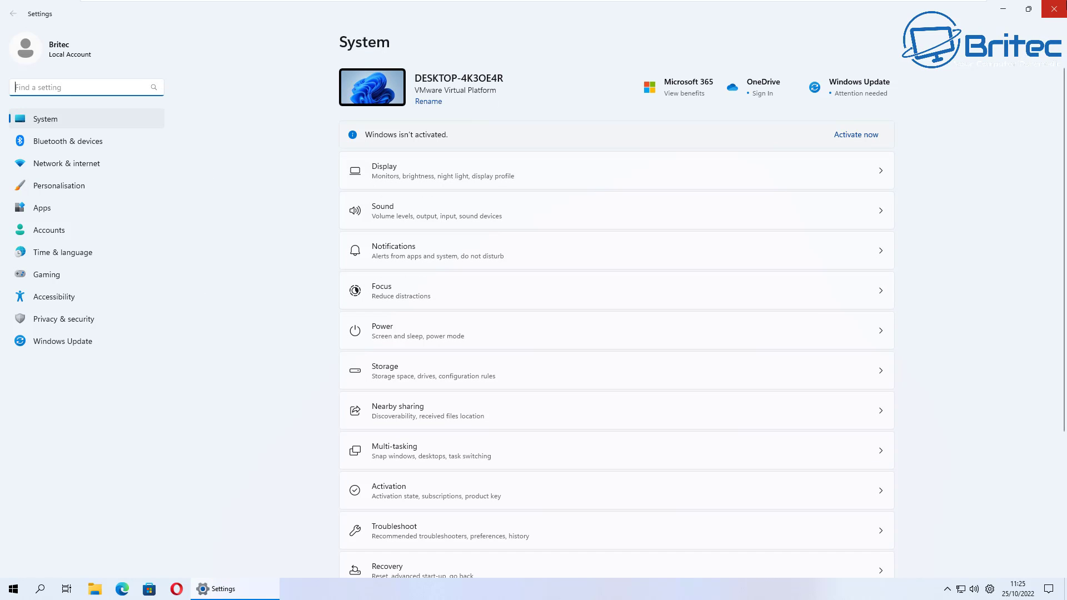
pyautogui.click(1054, 8)
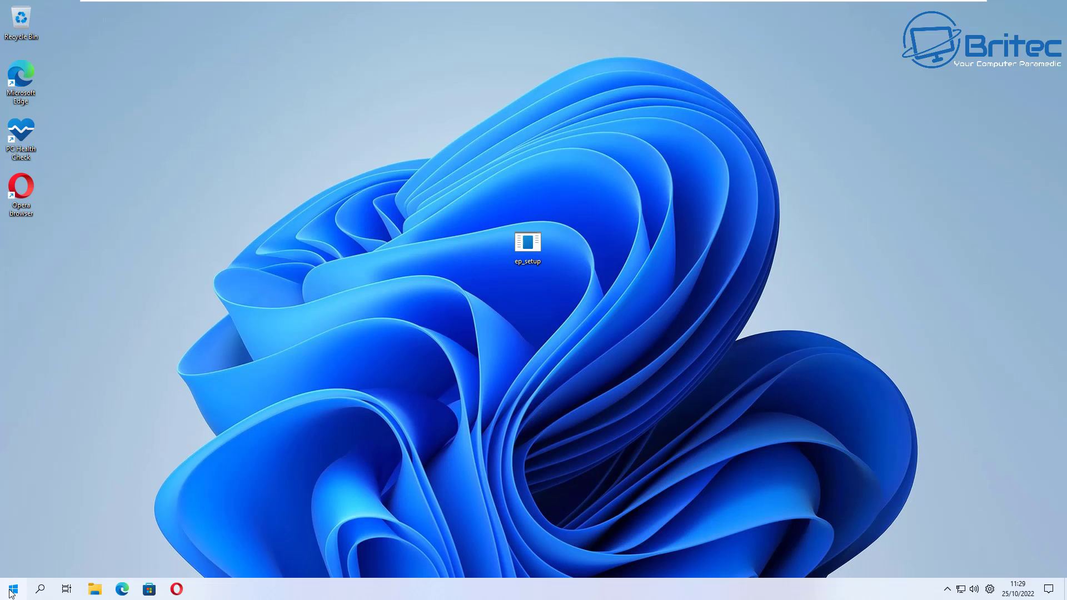
# - Start renaming the ep_setup file on the desktop via its context menu
pyautogui.click(12, 590)
pyautogui.click(547, 436)
pyautogui.rightClick(533, 261)
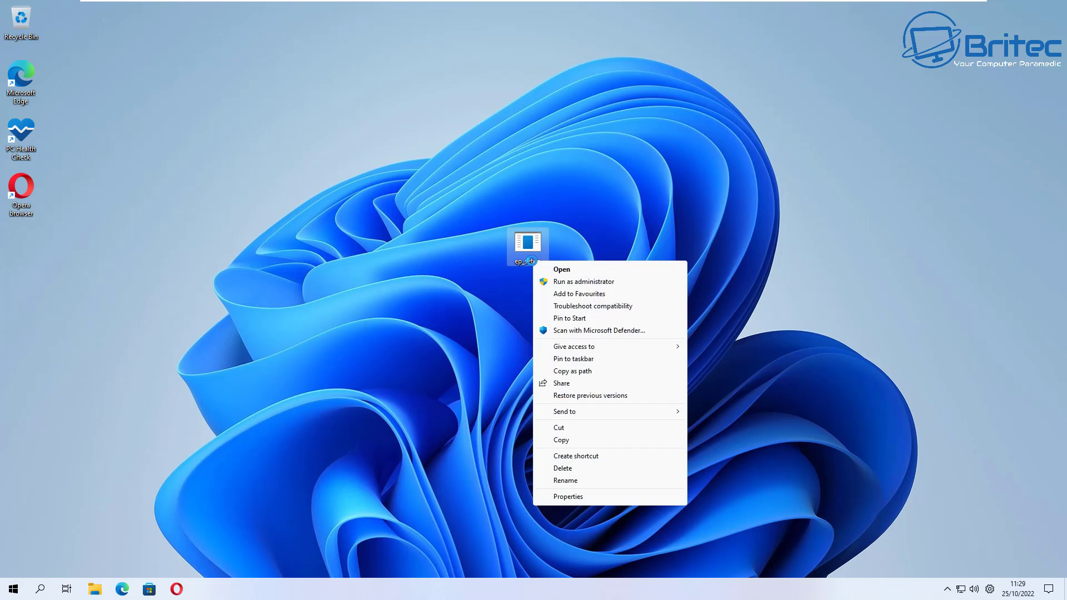
pyautogui.click(570, 482)
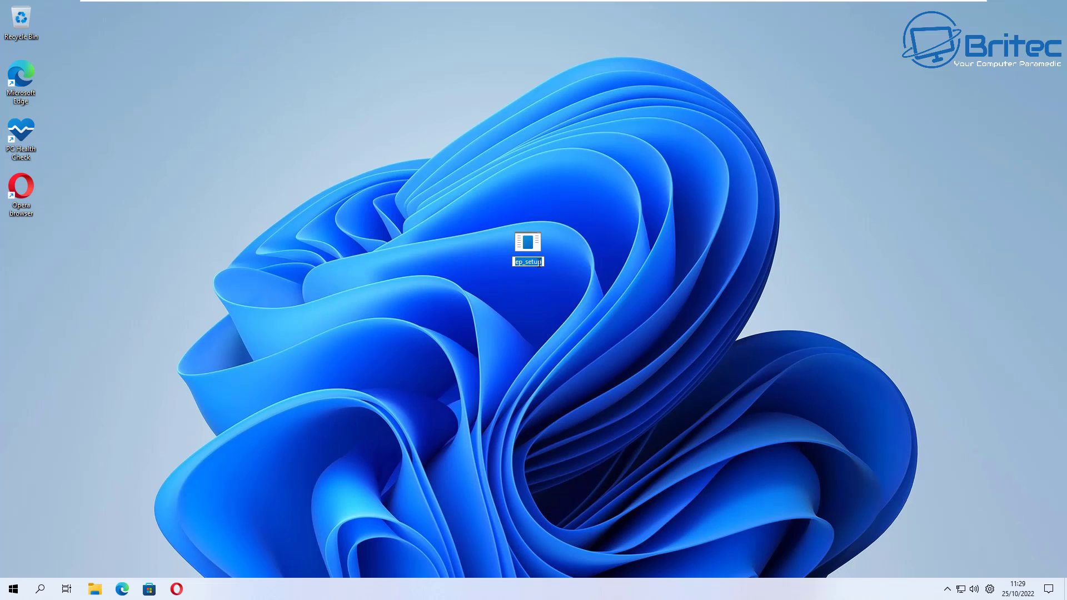